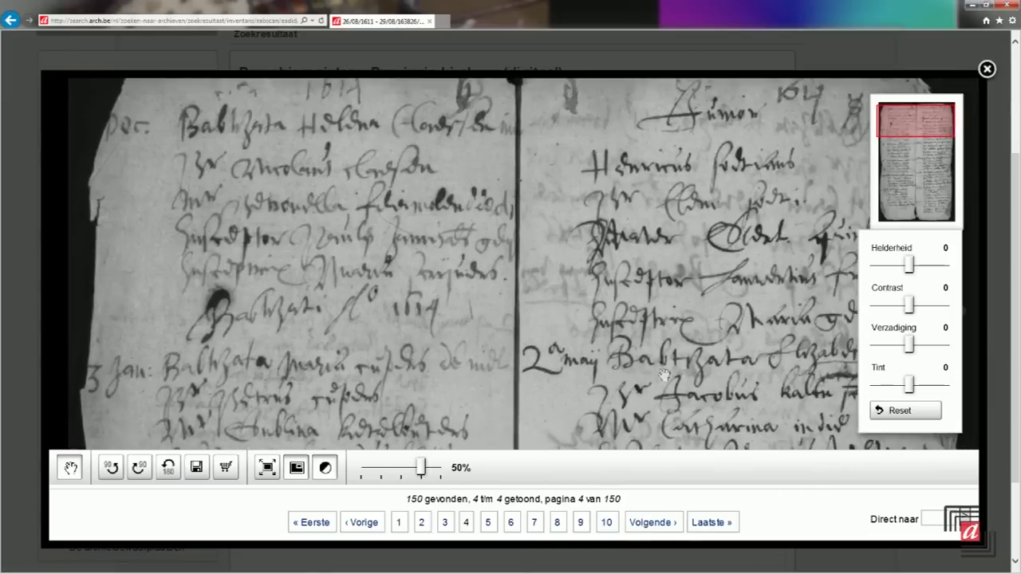
# - Pan the scanned parish register page to view another area
pyautogui.moveTo(664, 375); pyautogui.dragTo(577, 290)
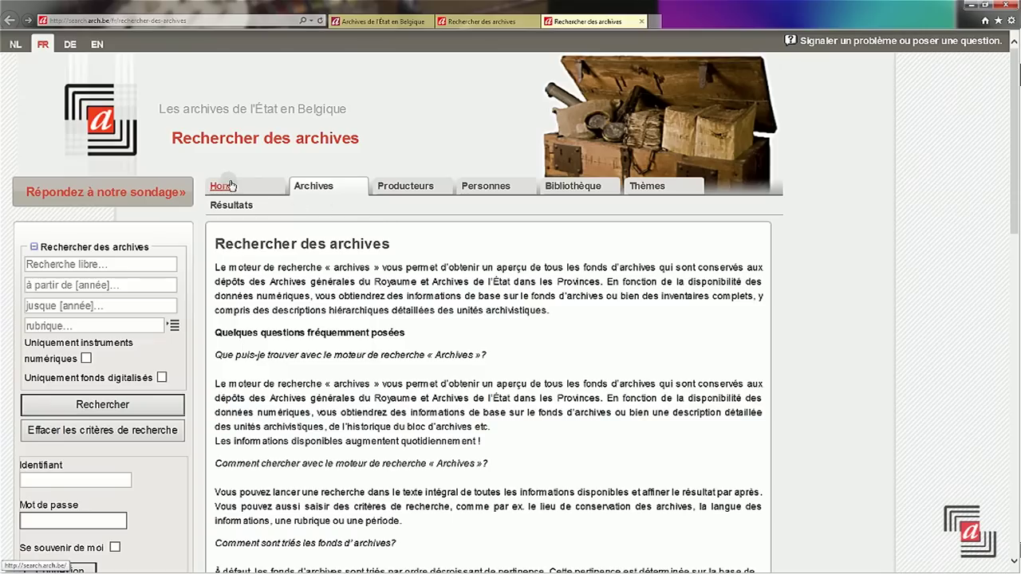
# - Return to the 'La recherche aux Archives de l'État' home page
pyautogui.click(224, 186)
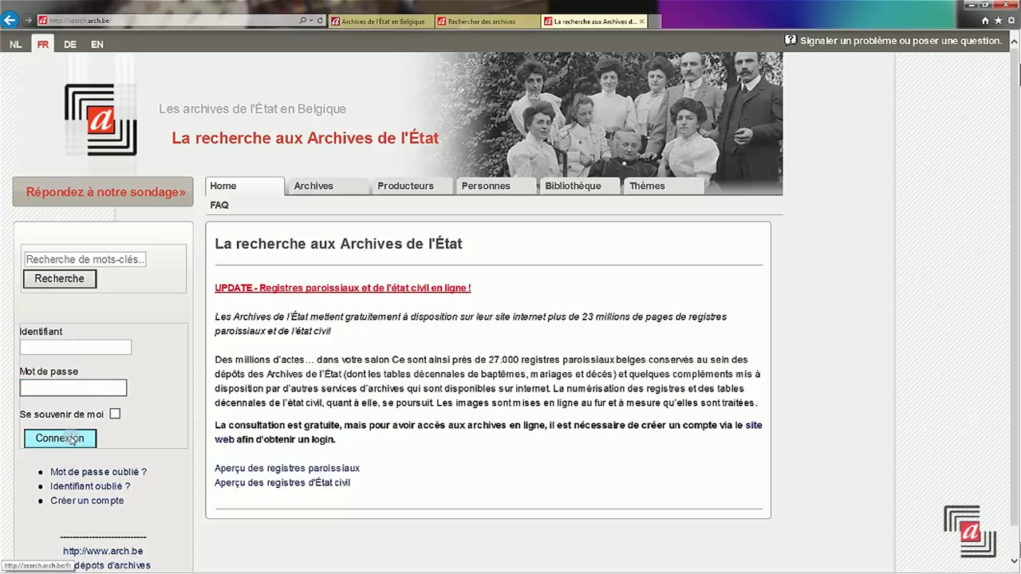
# - Register an account with name, username and password fields, then go to person search
pyautogui.click(89, 502)
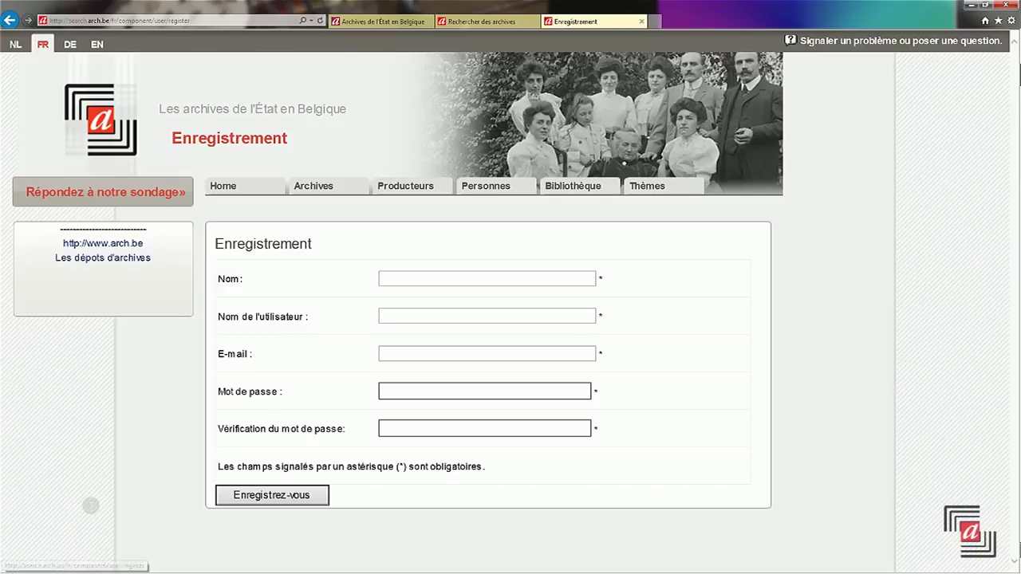
pyautogui.write('nom1')
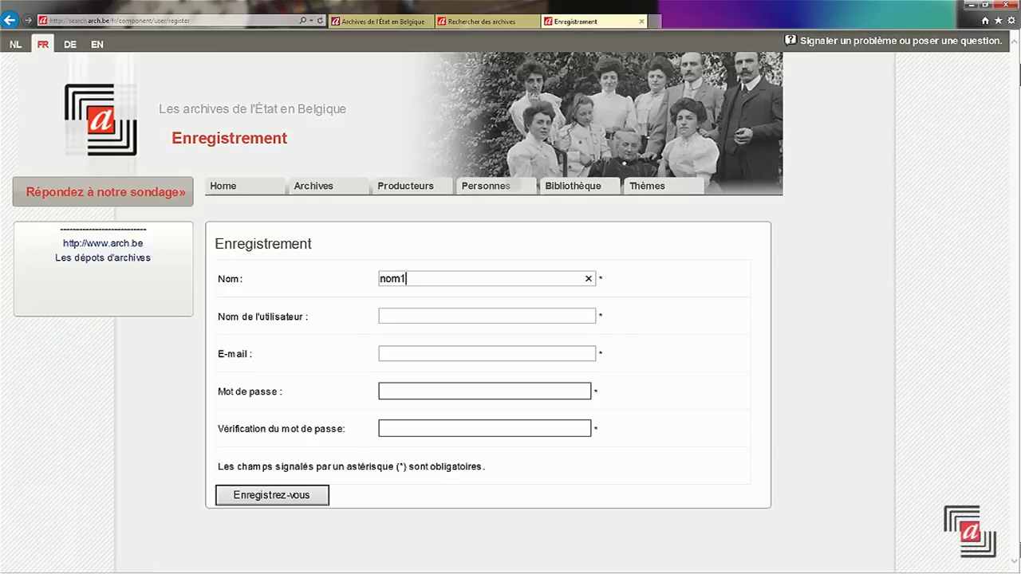
pyautogui.click(431, 317)
pyautogui.write('nom1')
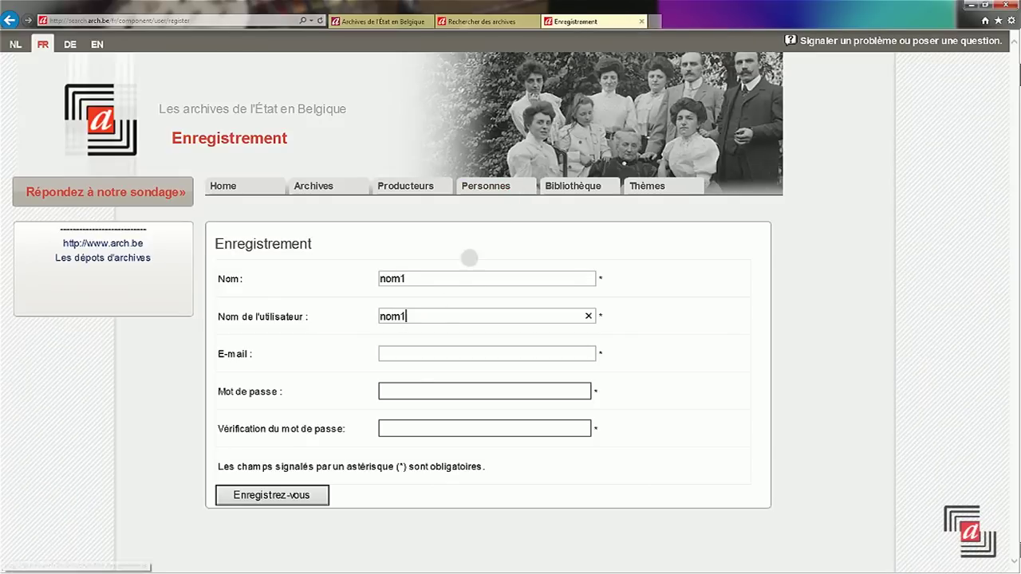
pyautogui.click(439, 362)
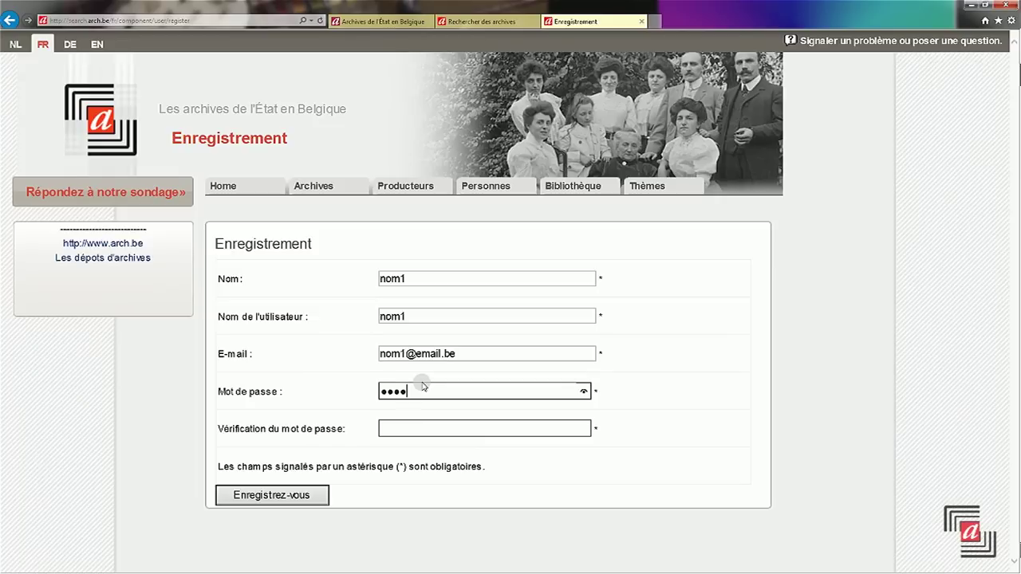
pyautogui.click(388, 421)
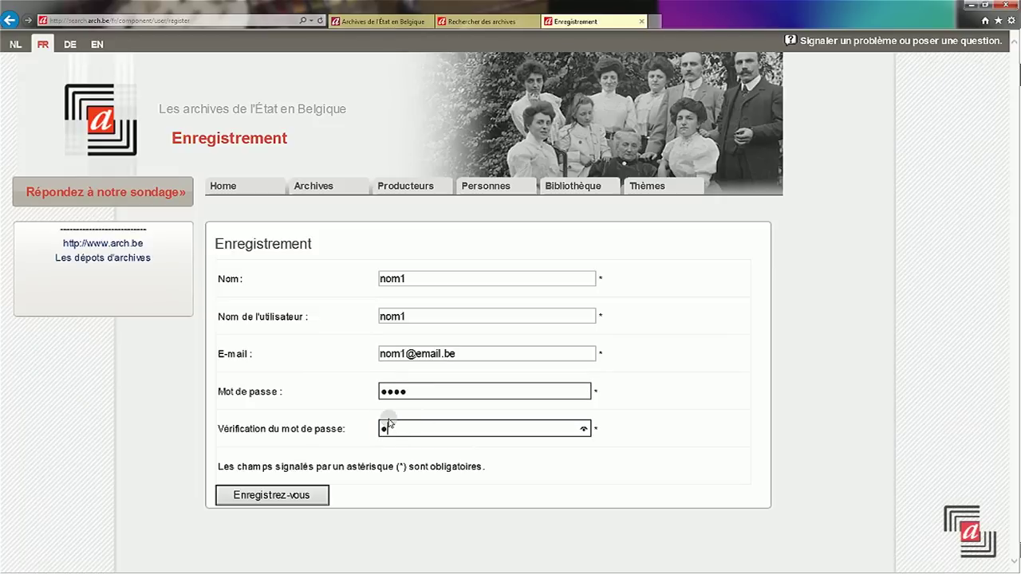
pyautogui.click(274, 494)
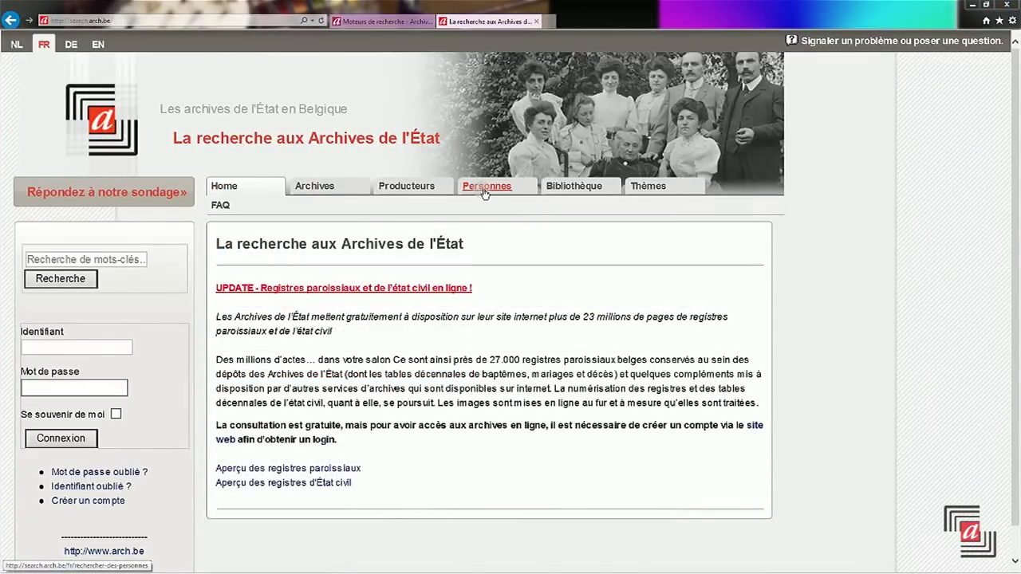
pyautogui.click(484, 192)
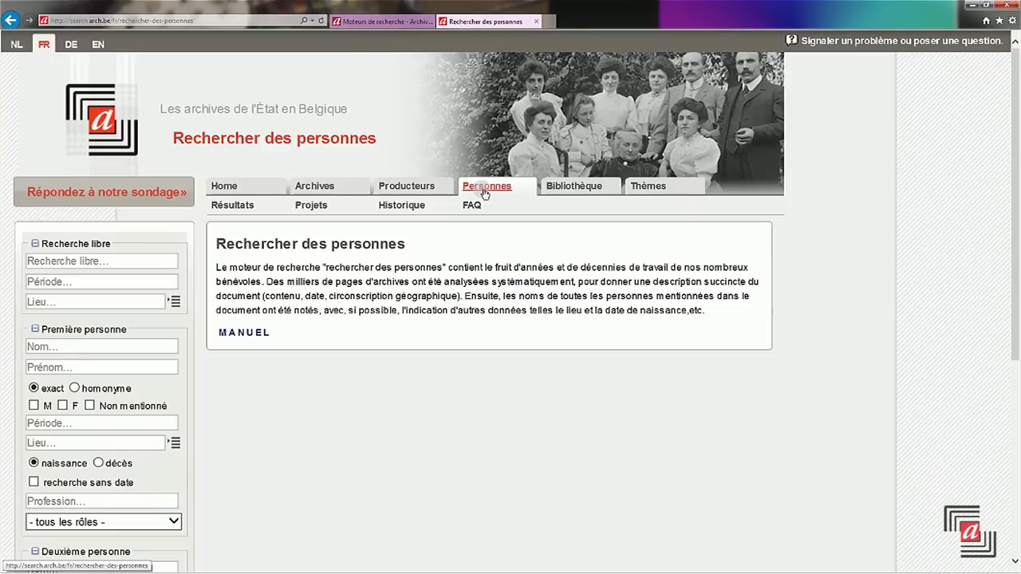
# - Browse the Archives, Producteurs and Bibliothèque search sections in turn
pyautogui.click(318, 186)
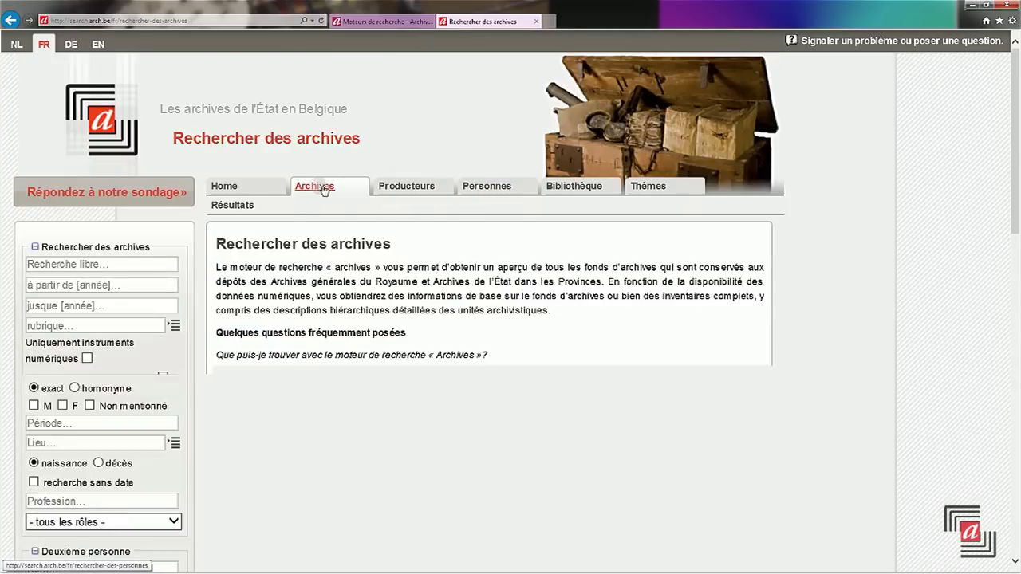
pyautogui.click(409, 190)
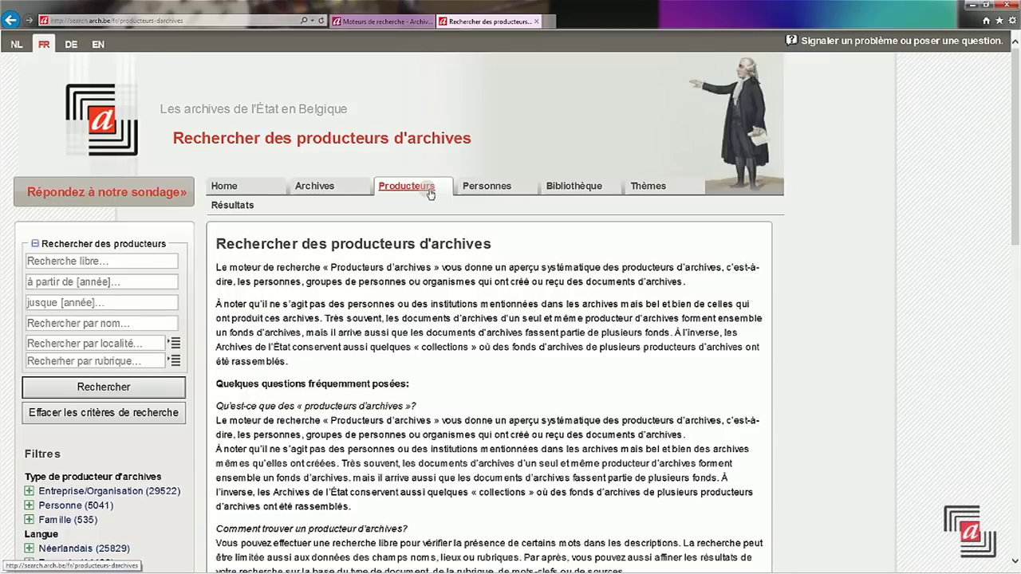
pyautogui.click(572, 186)
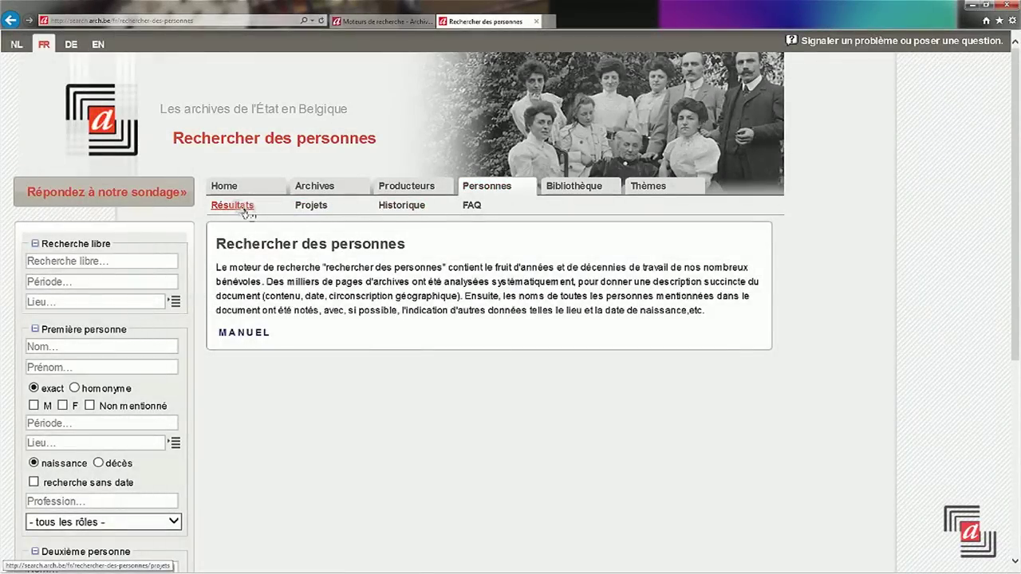
# - List all person records, then search with Bruxelles as the place
pyautogui.click(233, 205)
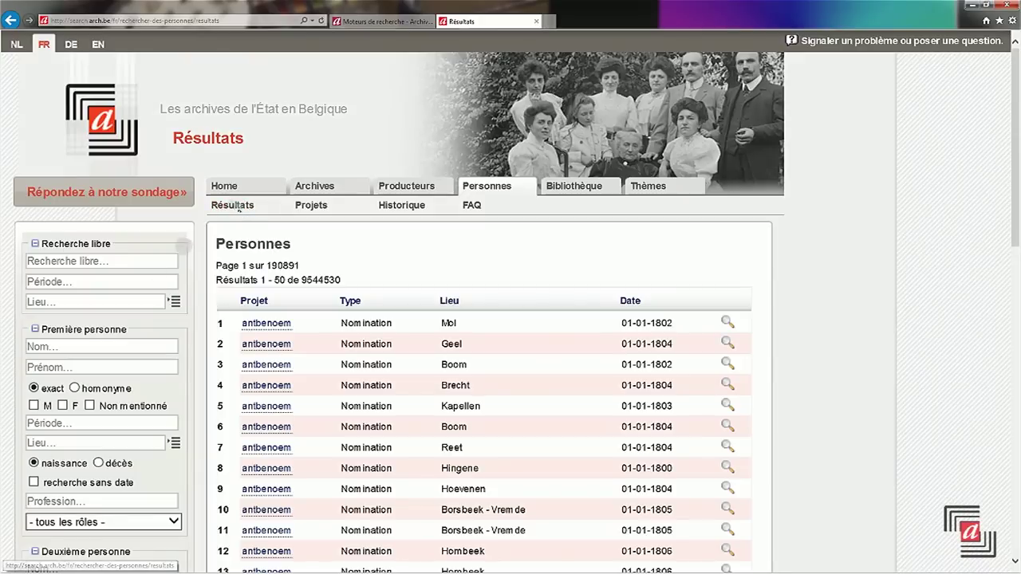
pyautogui.click(116, 307)
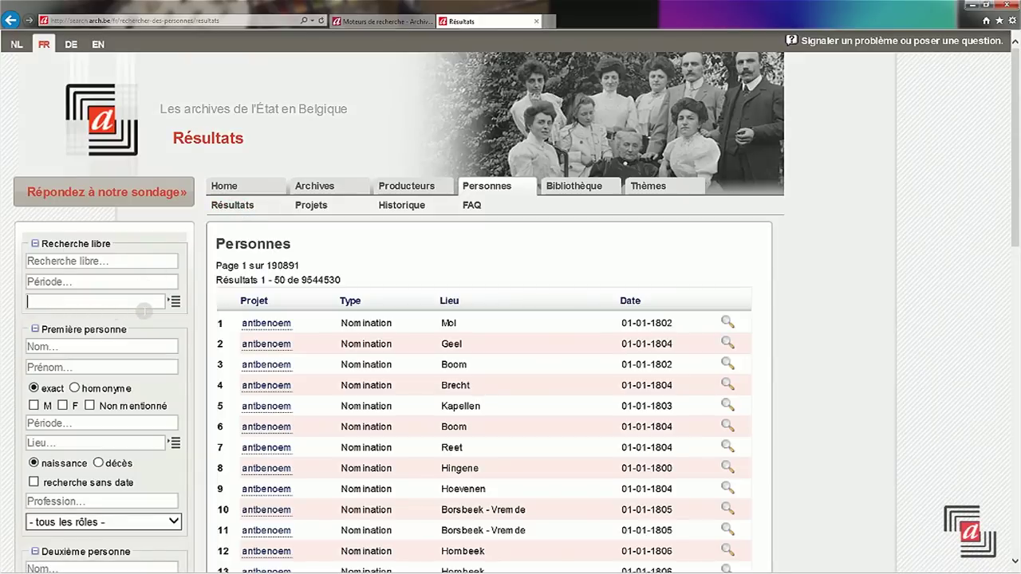
pyautogui.write('bruxelles')
pyautogui.press('Return')
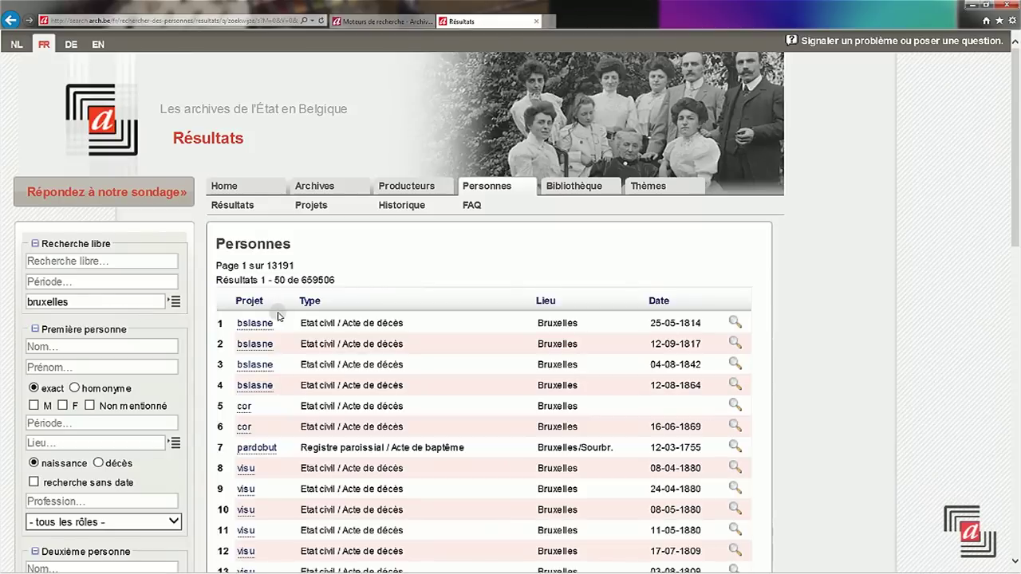
# - Inspect the first death record and the 1755 baptism record, then open Historique
pyautogui.click(733, 324)
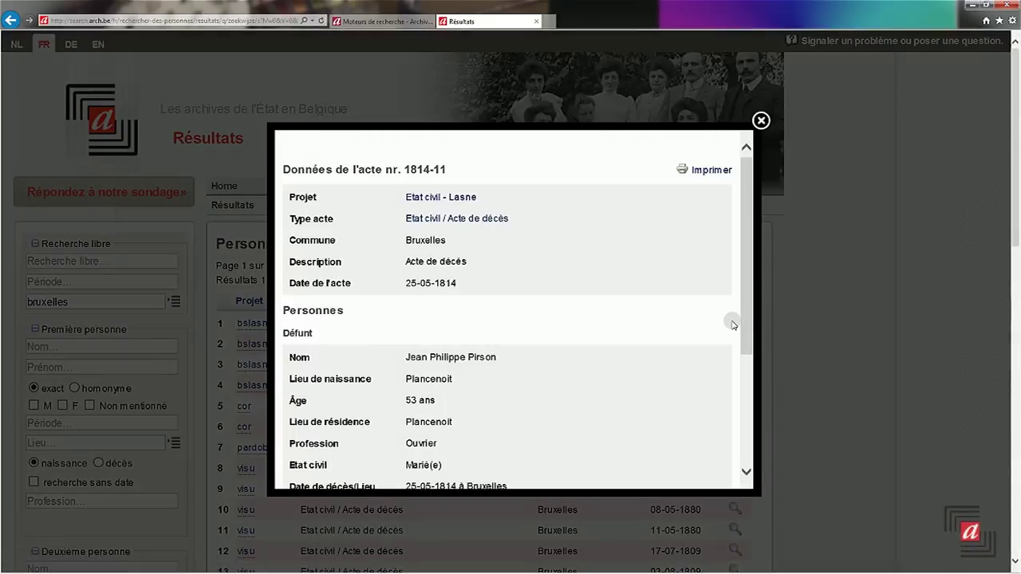
pyautogui.click(760, 118)
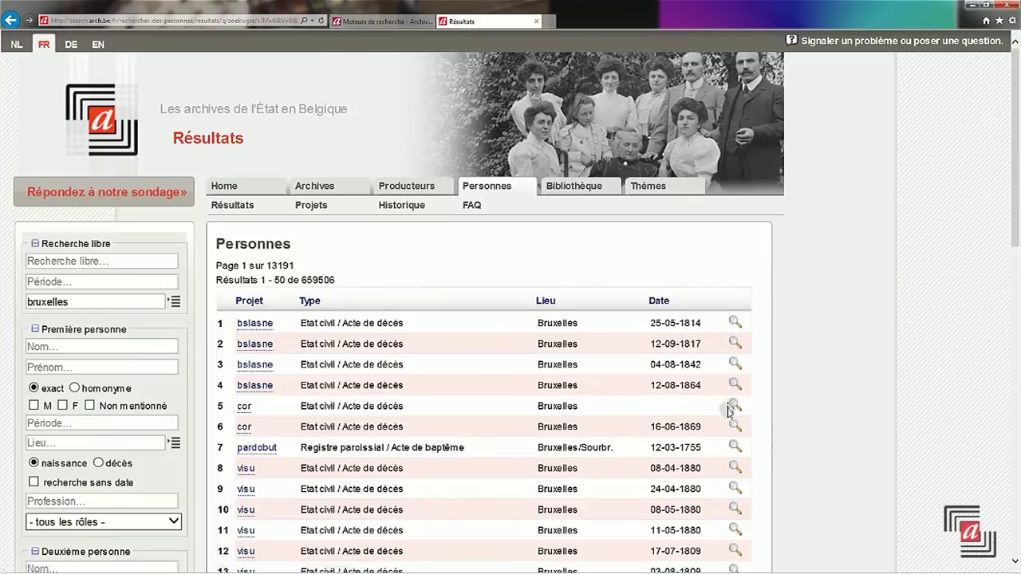
pyautogui.click(735, 448)
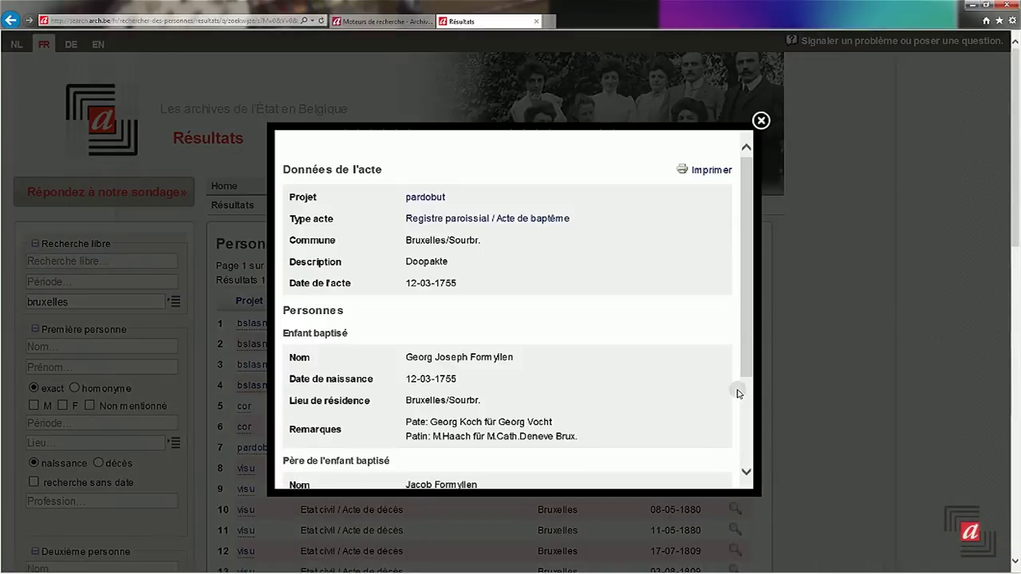
pyautogui.click(763, 122)
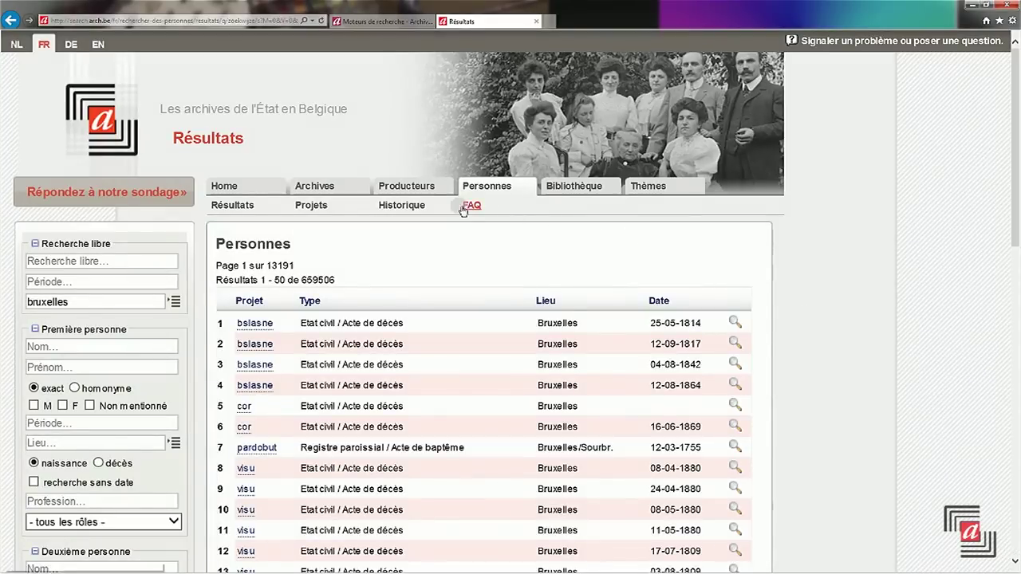
pyautogui.click(401, 205)
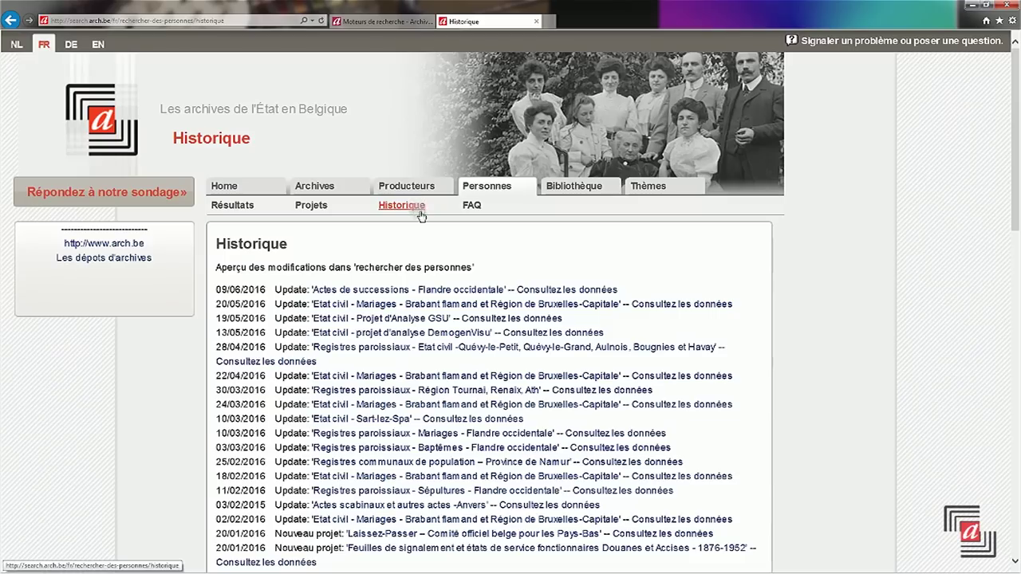
# - Consult the data for the 28/04/2016 parish registers update
pyautogui.click(276, 365)
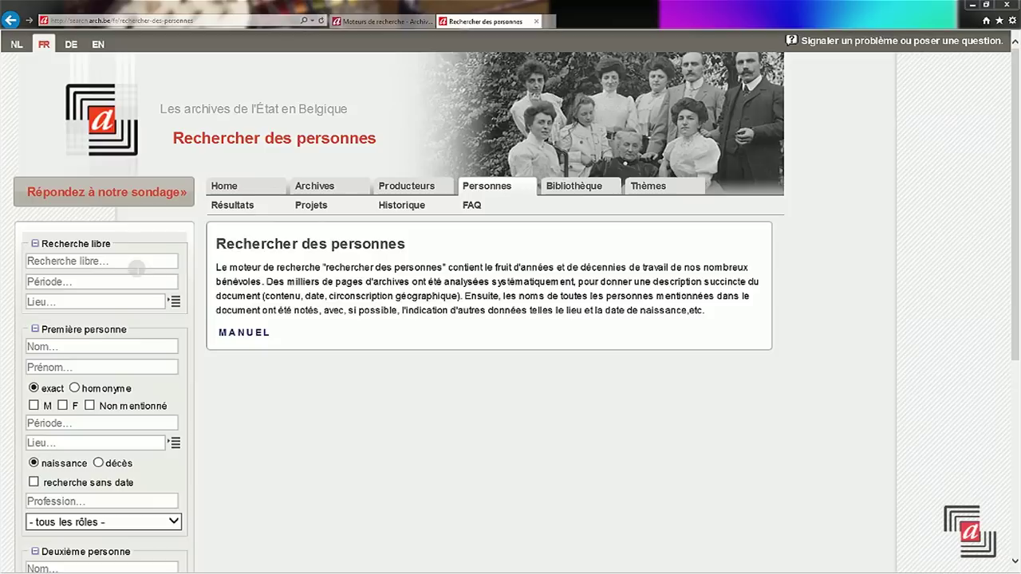
# - Search person records for Brasseur in Bruxelles, 1600–1700
pyautogui.doubleClick(177, 263)
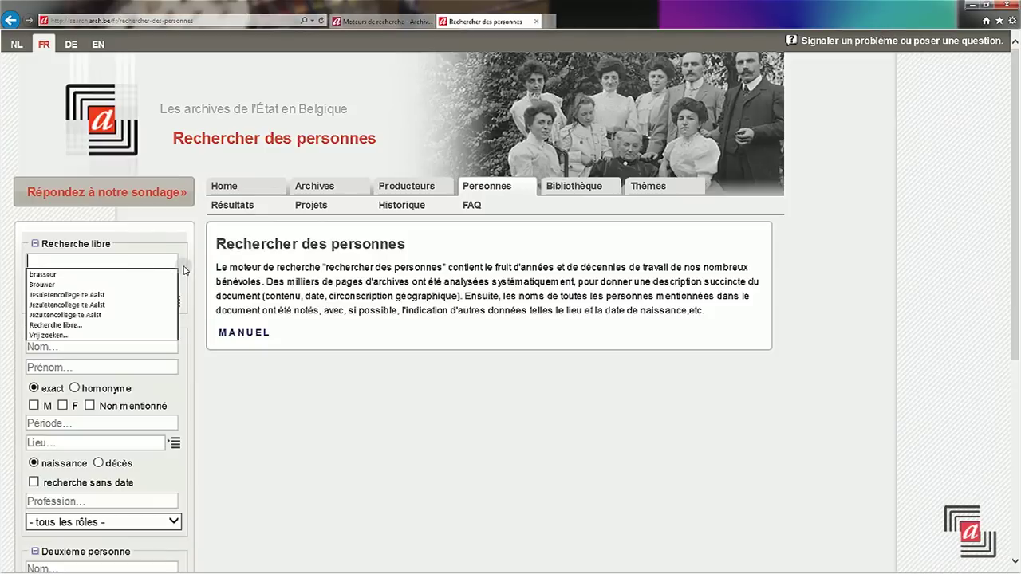
pyautogui.write('Bra')
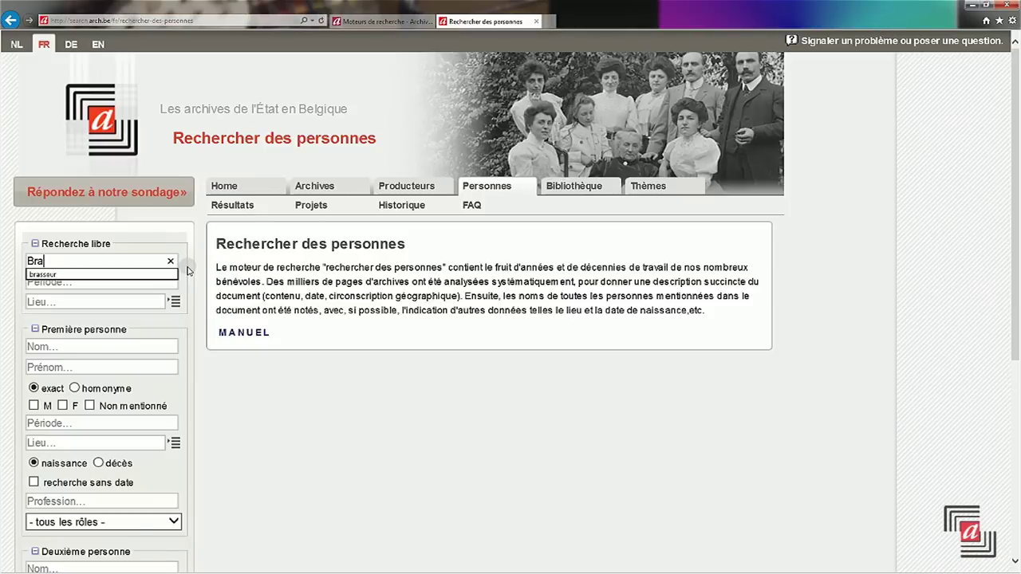
pyautogui.write('sseur')
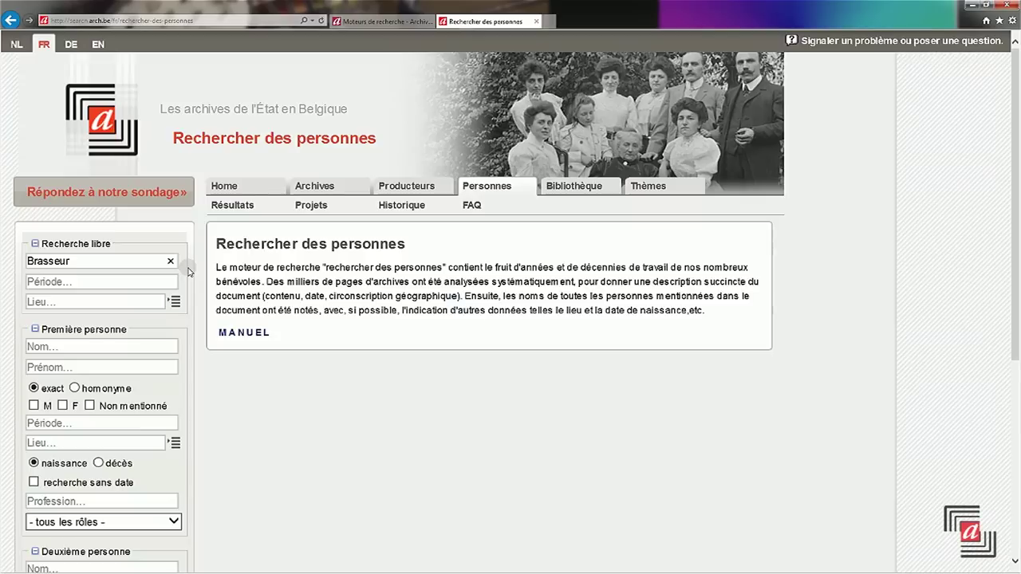
pyautogui.click(124, 282)
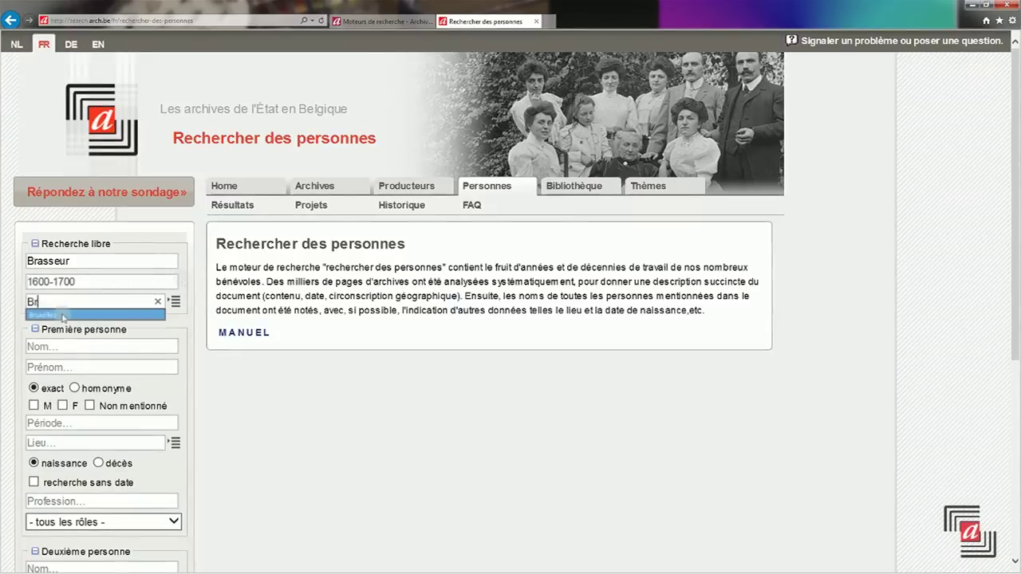
pyautogui.click(63, 317)
pyautogui.scroll(-4, 65, 318)
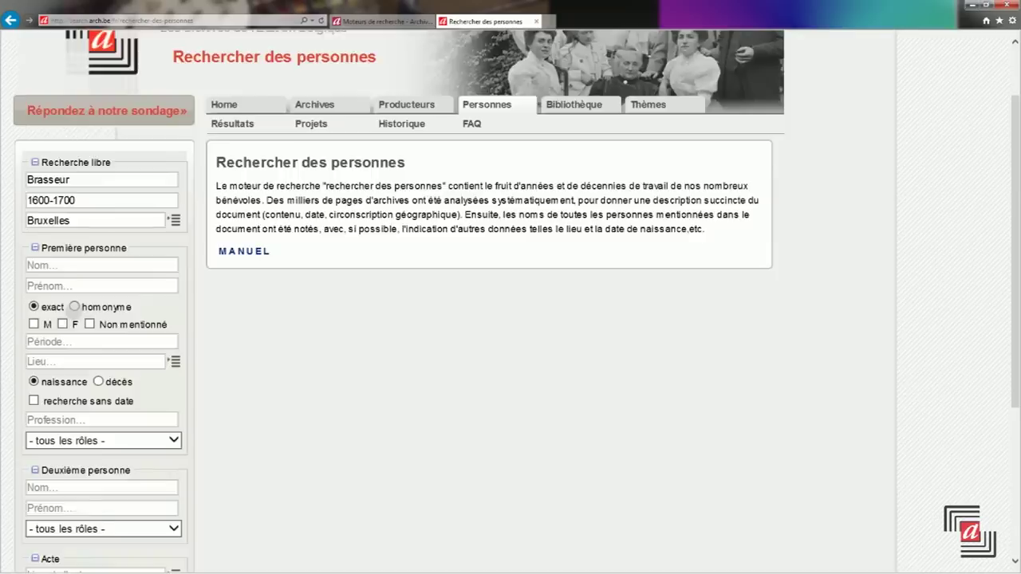
pyautogui.click(102, 439)
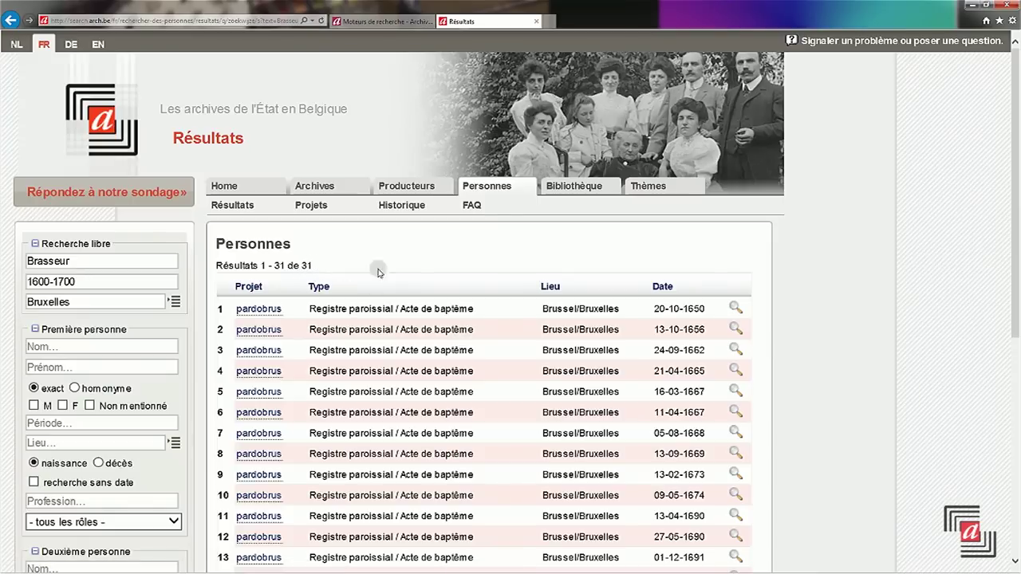
# - View the first Brasseur baptism record's details, then clear the free-search fields
pyautogui.click(734, 310)
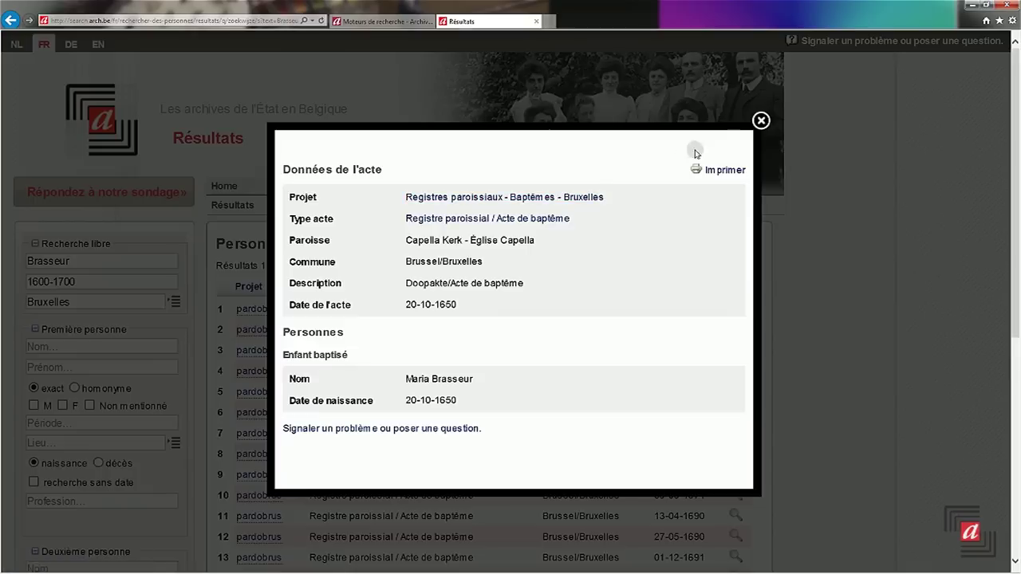
pyautogui.click(762, 120)
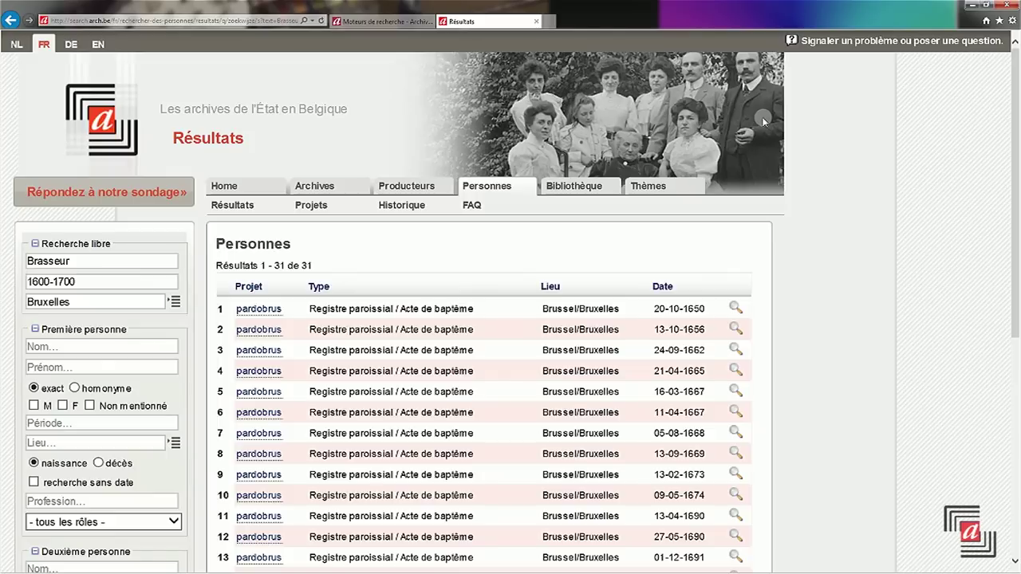
pyautogui.click(104, 346)
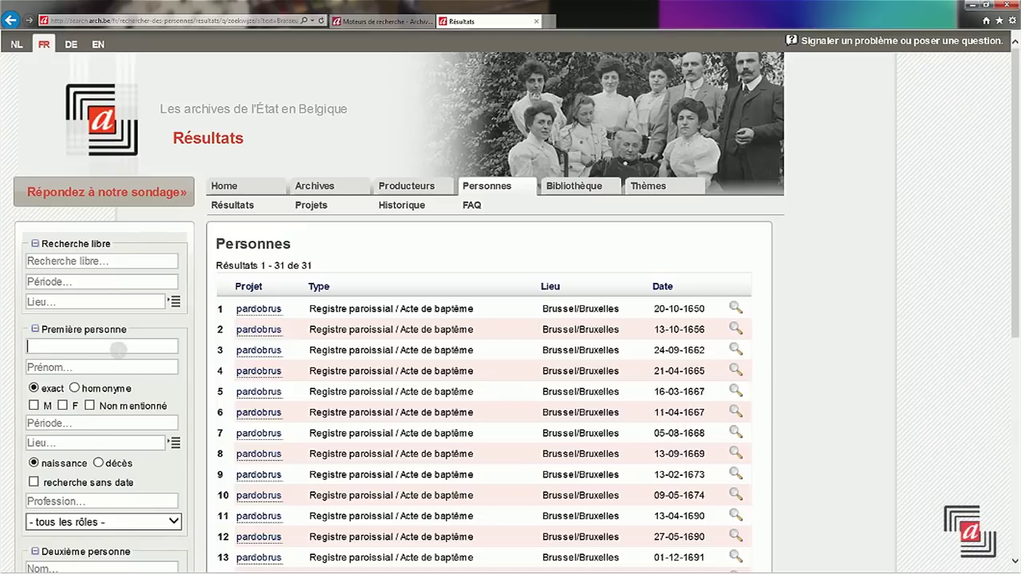
pyautogui.write('D')
pyautogui.click(107, 359)
pyautogui.click(114, 360)
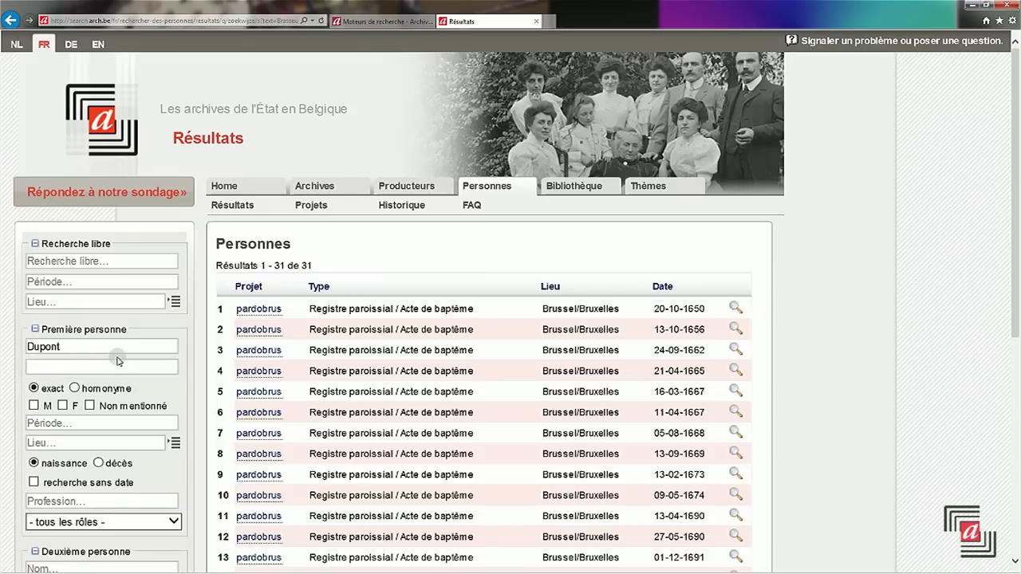
pyautogui.write('M')
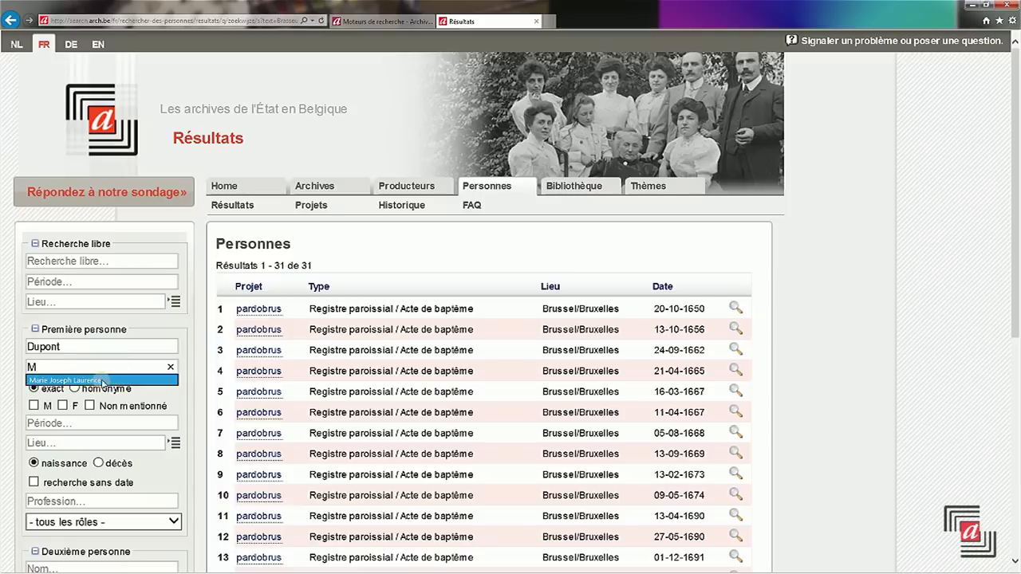
pyautogui.click(101, 382)
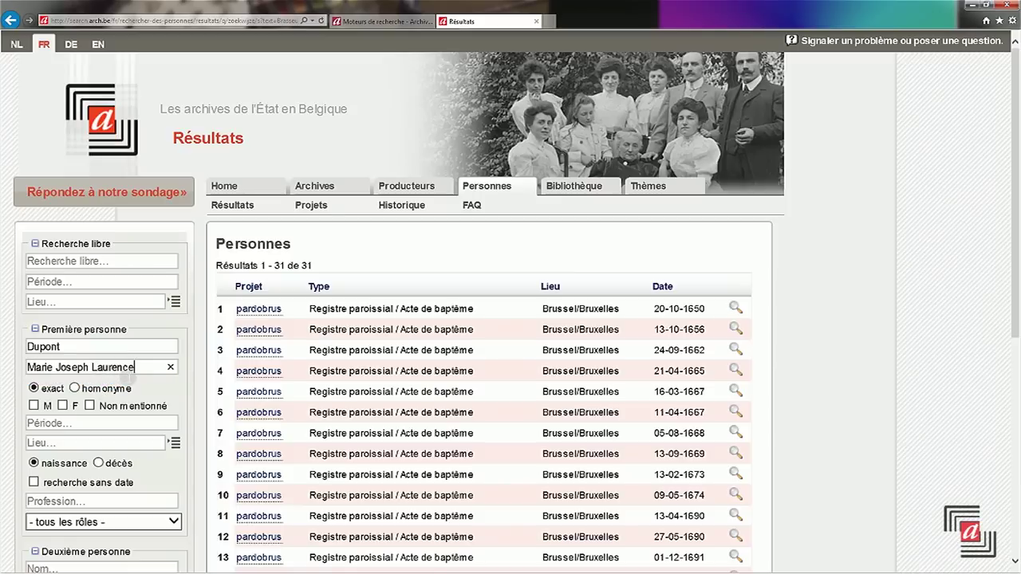
# - Add Carlier as second person, search, and view the single 1857 Liège record
pyautogui.scroll(-3, 79, 382)
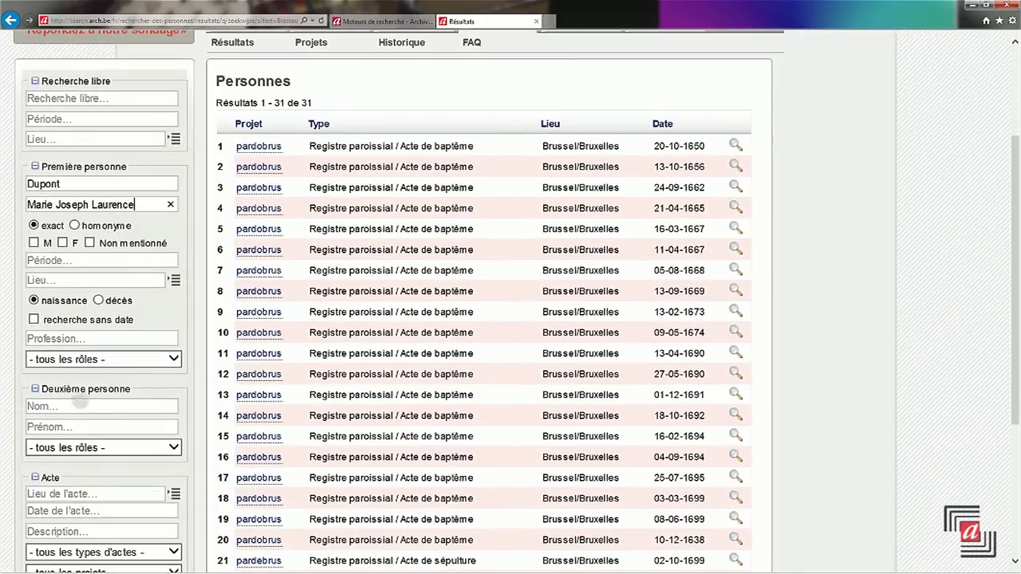
pyautogui.click(80, 405)
pyautogui.write('Carlie')
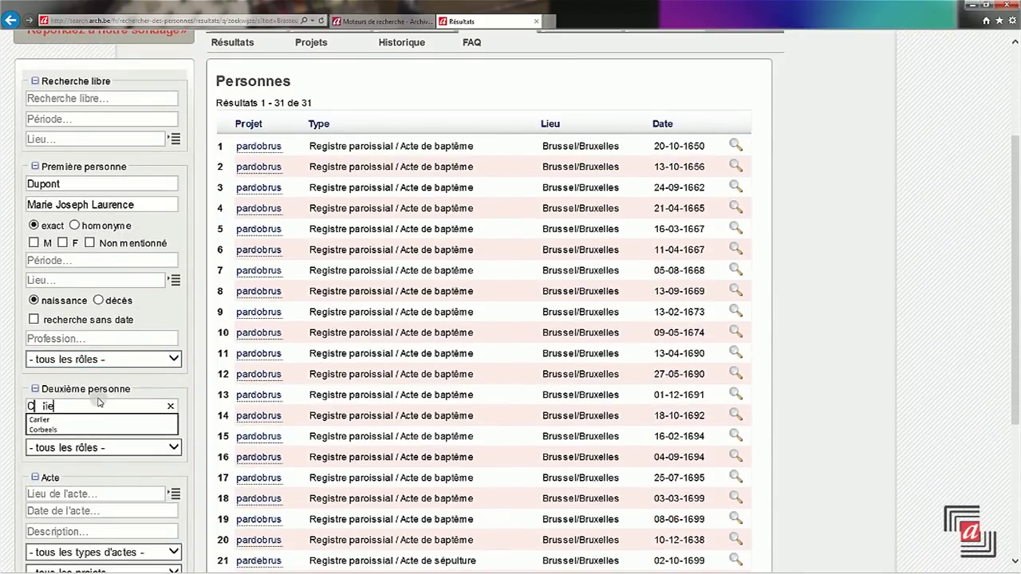
pyautogui.write('r')
pyautogui.scroll(-1, 114, 387)
pyautogui.scroll(-5, 114, 387)
pyautogui.click(114, 360)
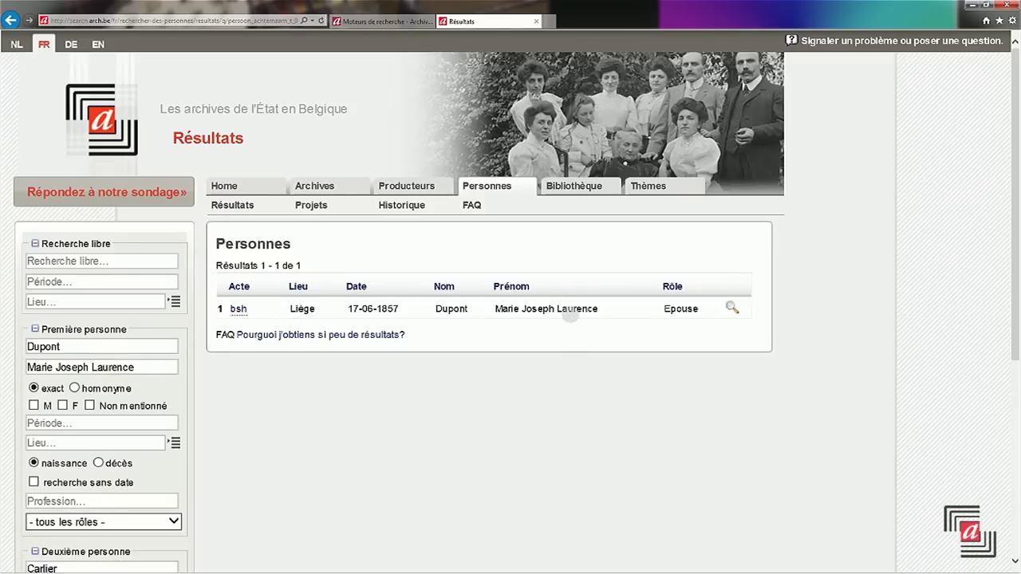
pyautogui.click(730, 307)
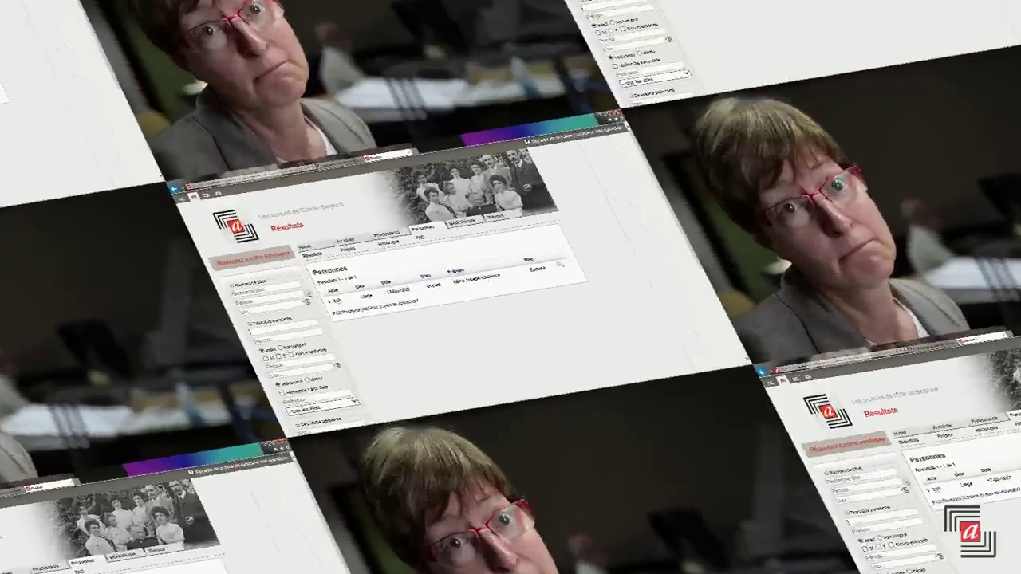
pyautogui.write('bois')
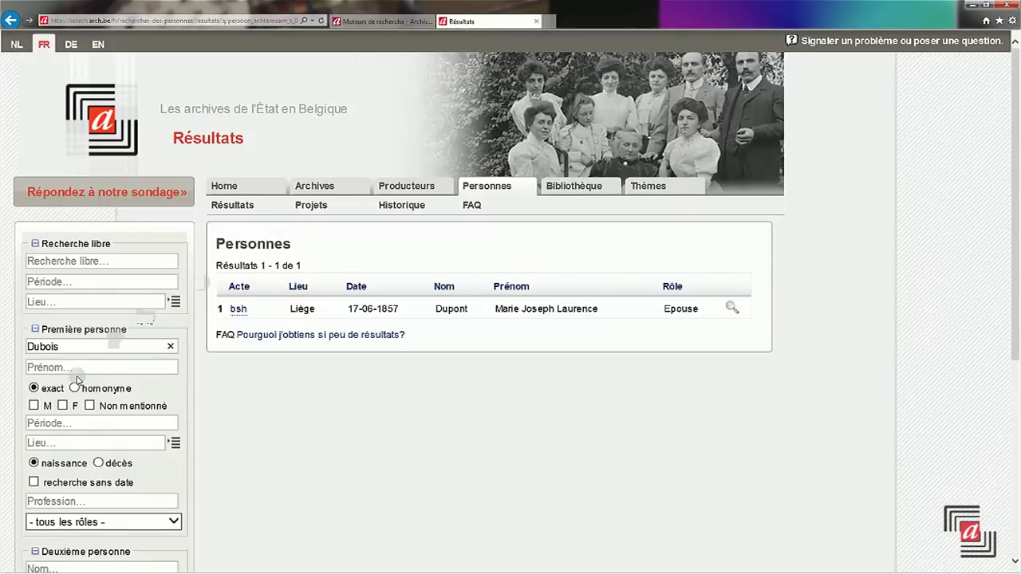
# - Search surname *bois (46794 results) and open the first record, selecting its date
pyautogui.moveTo(39, 346); pyautogui.dragTo(16, 346)
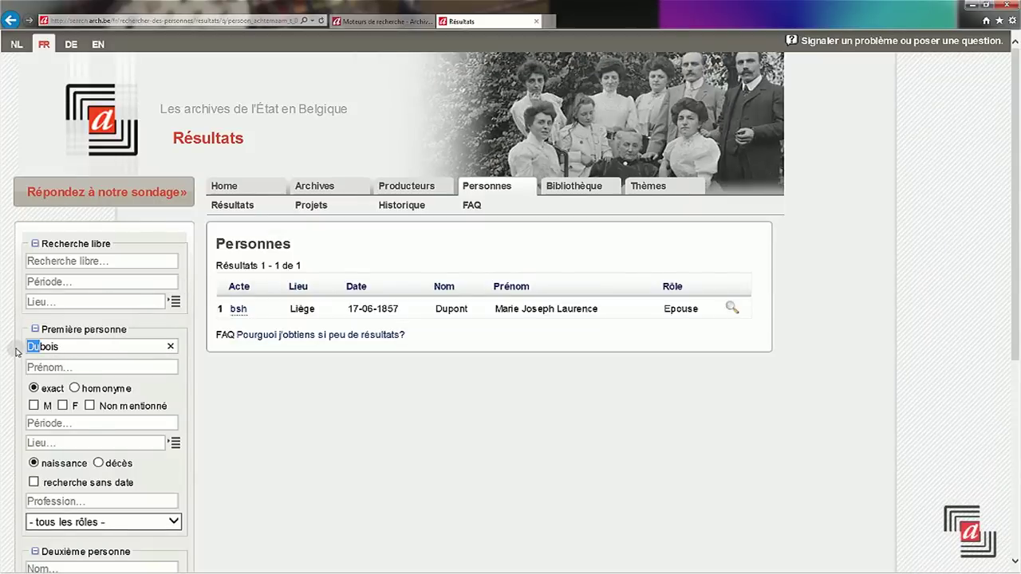
pyautogui.write('*')
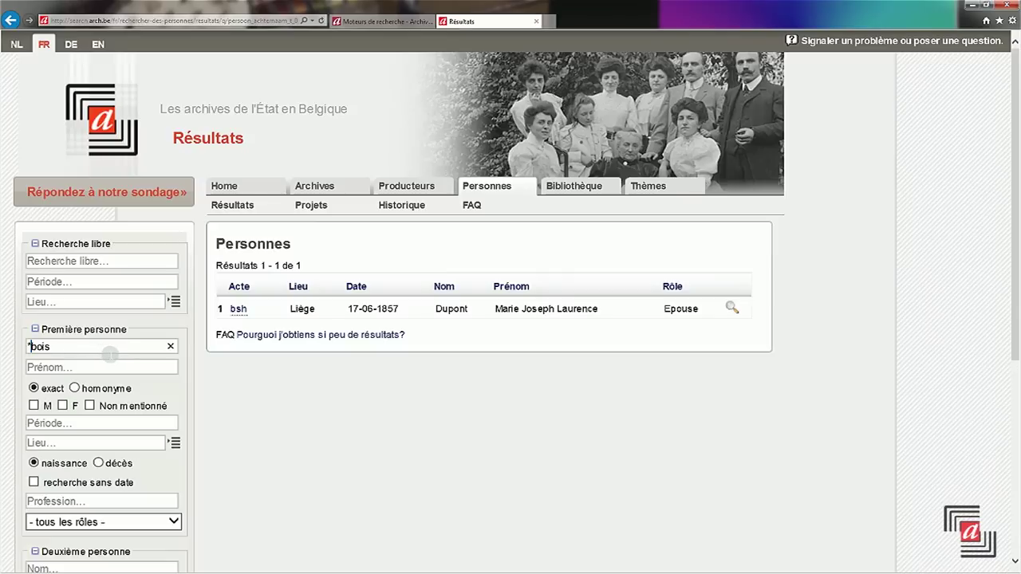
pyautogui.scroll(-2, 106, 329)
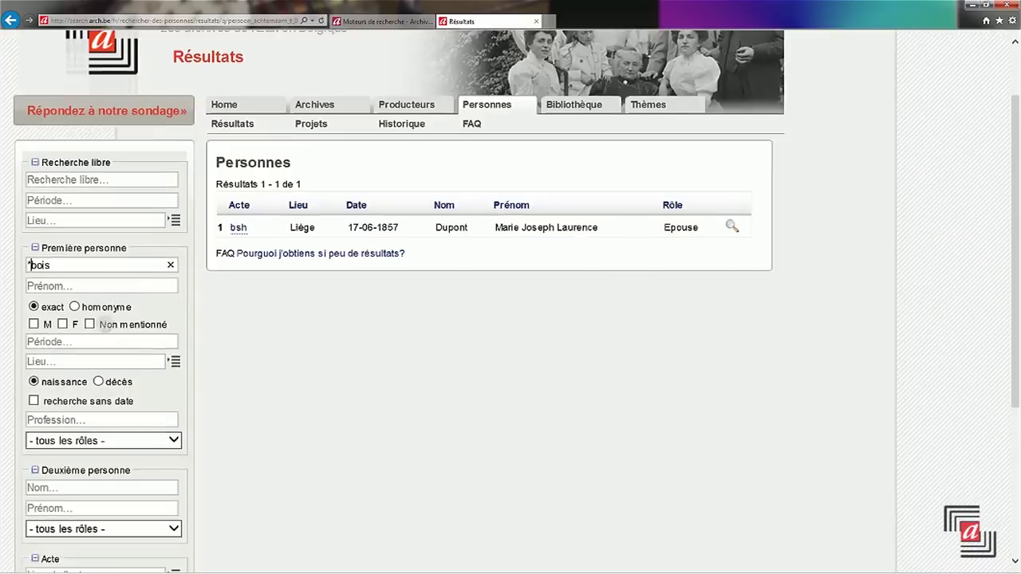
pyautogui.scroll(-2, 106, 333)
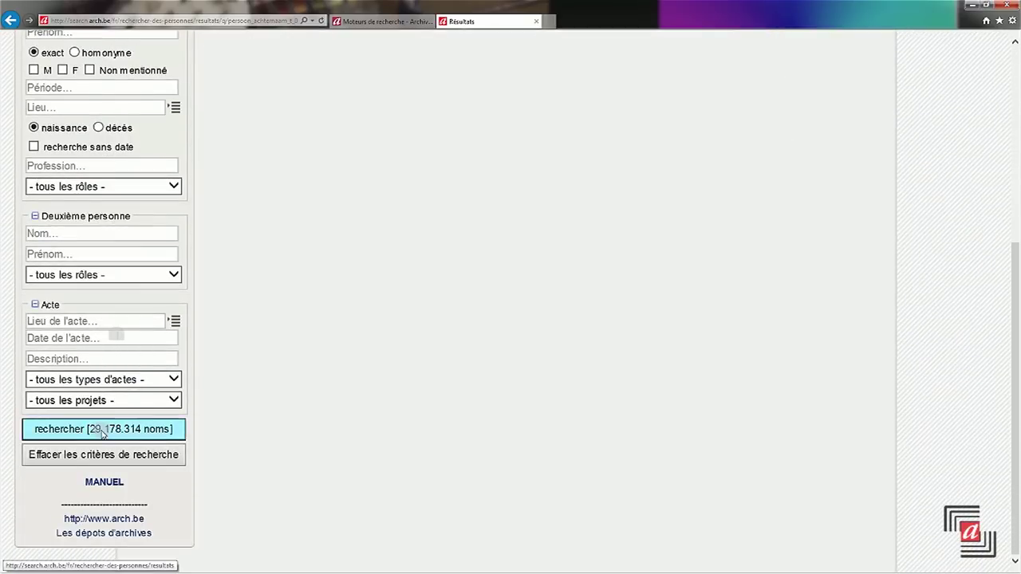
pyautogui.click(102, 434)
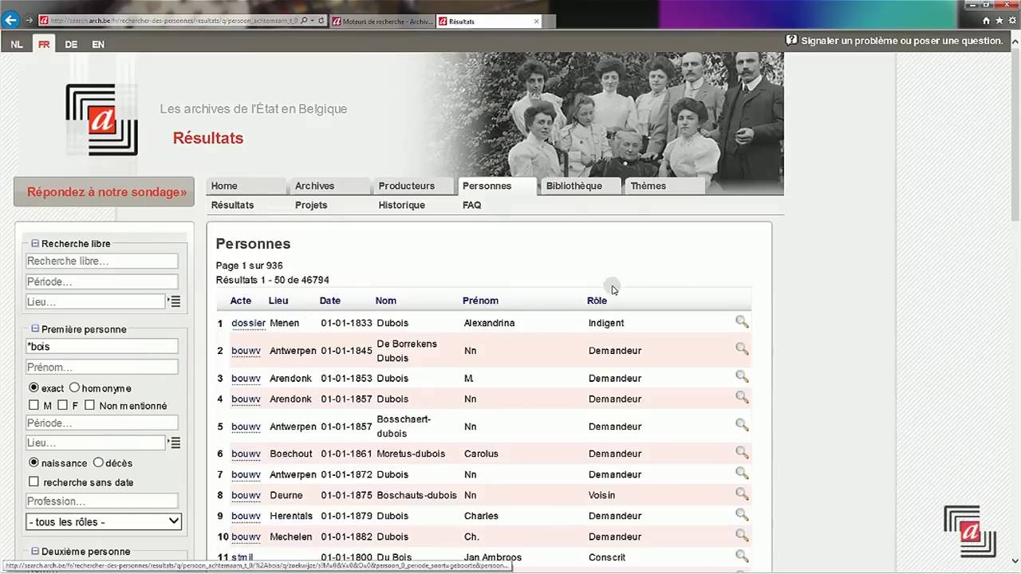
pyautogui.click(740, 321)
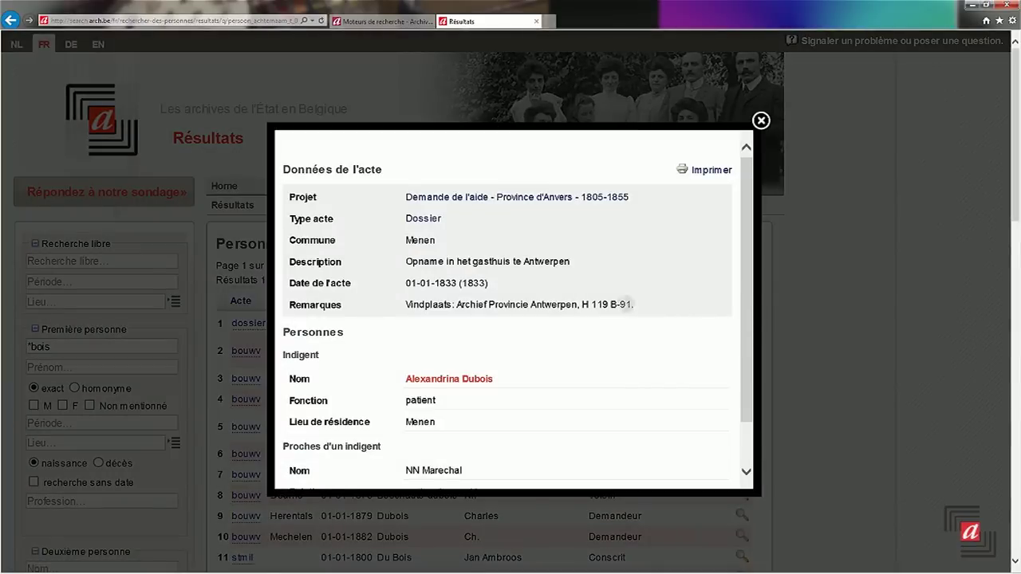
pyautogui.moveTo(404, 284); pyautogui.dragTo(492, 287)
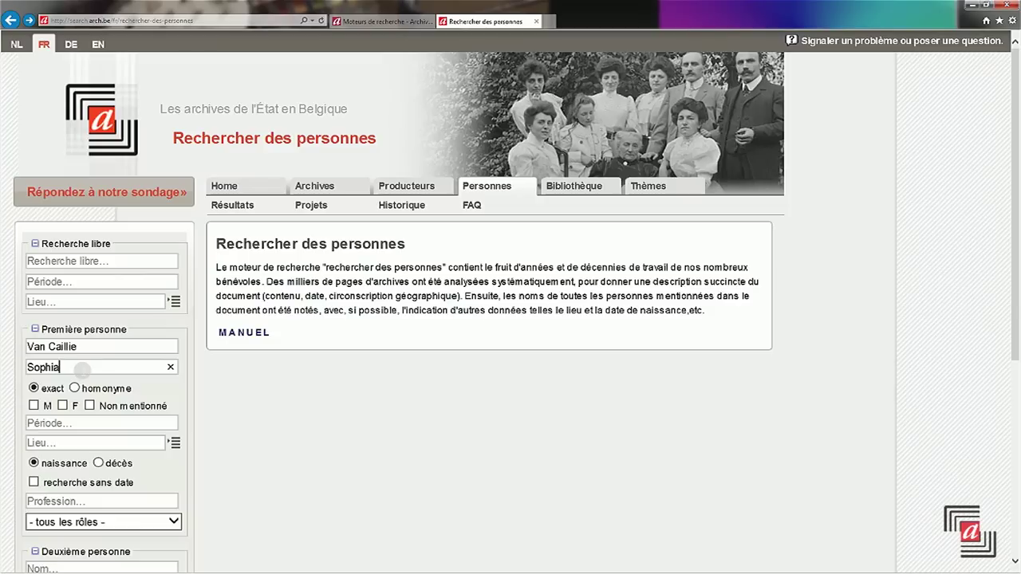
pyautogui.press('Return')
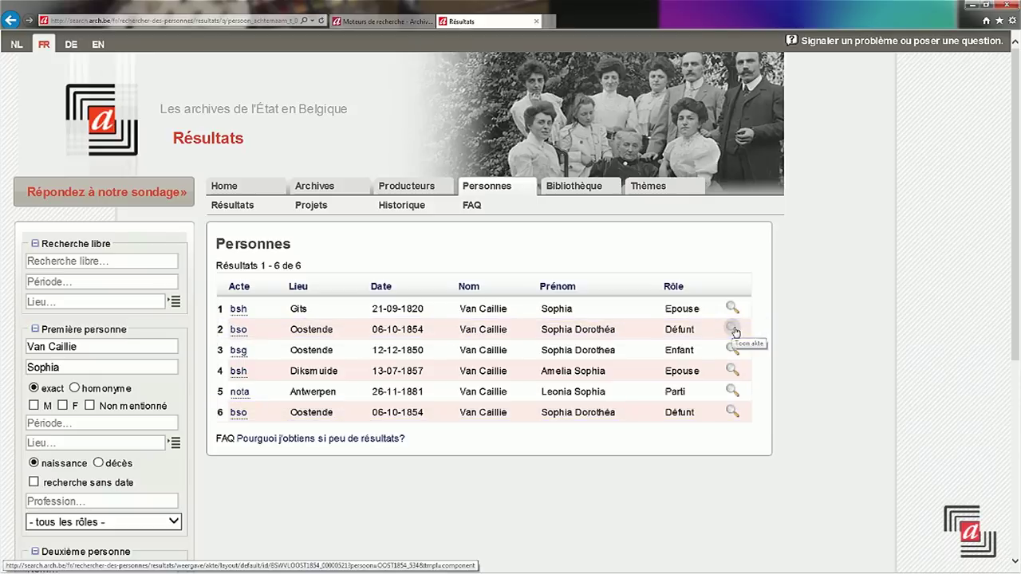
pyautogui.click(732, 329)
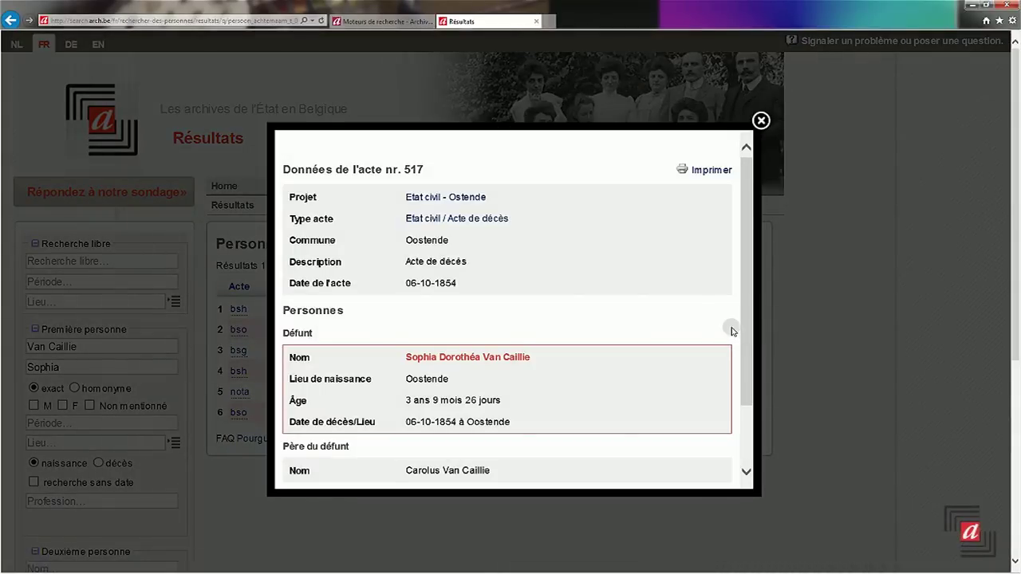
pyautogui.click(761, 120)
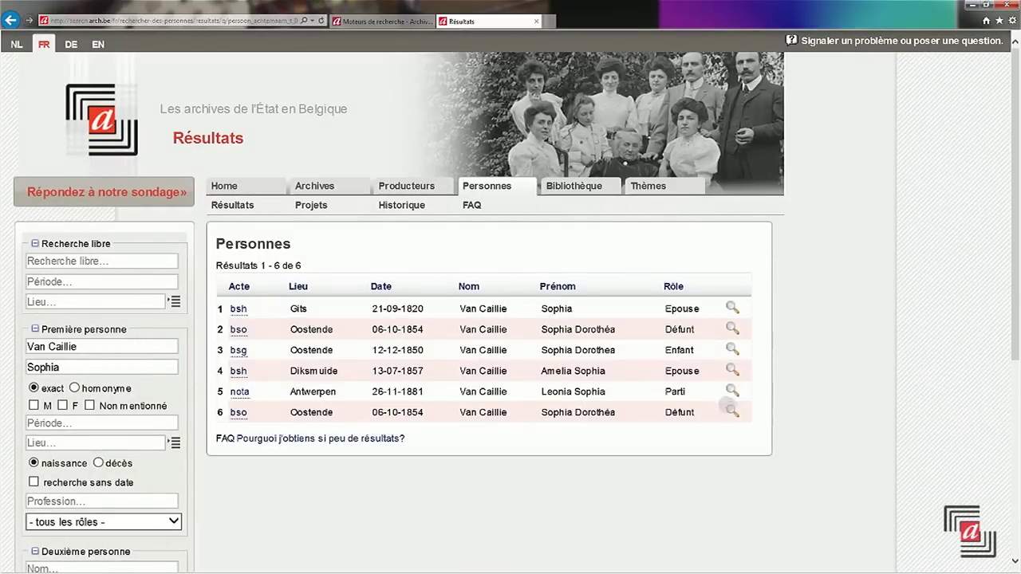
pyautogui.click(730, 411)
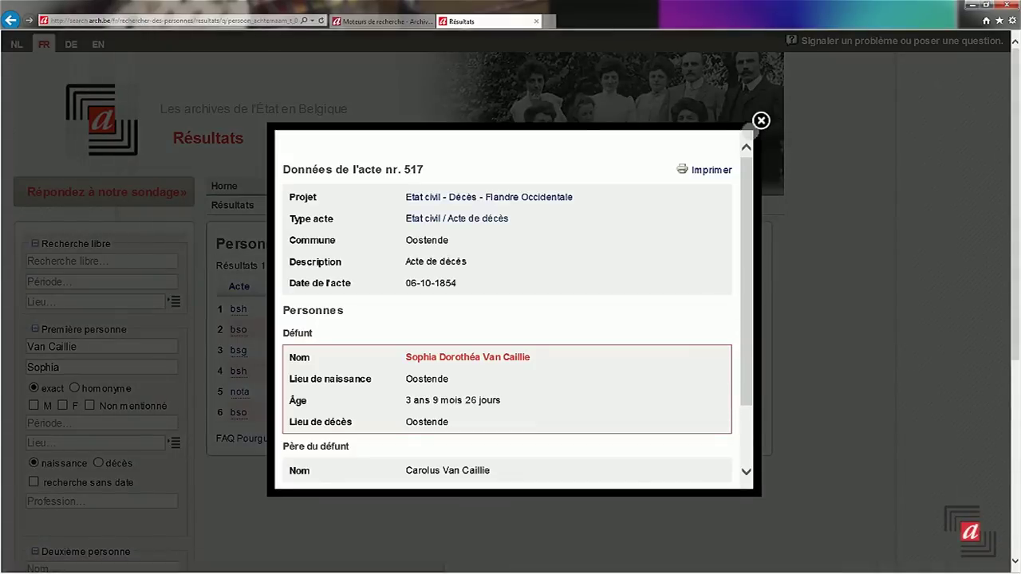
pyautogui.click(760, 121)
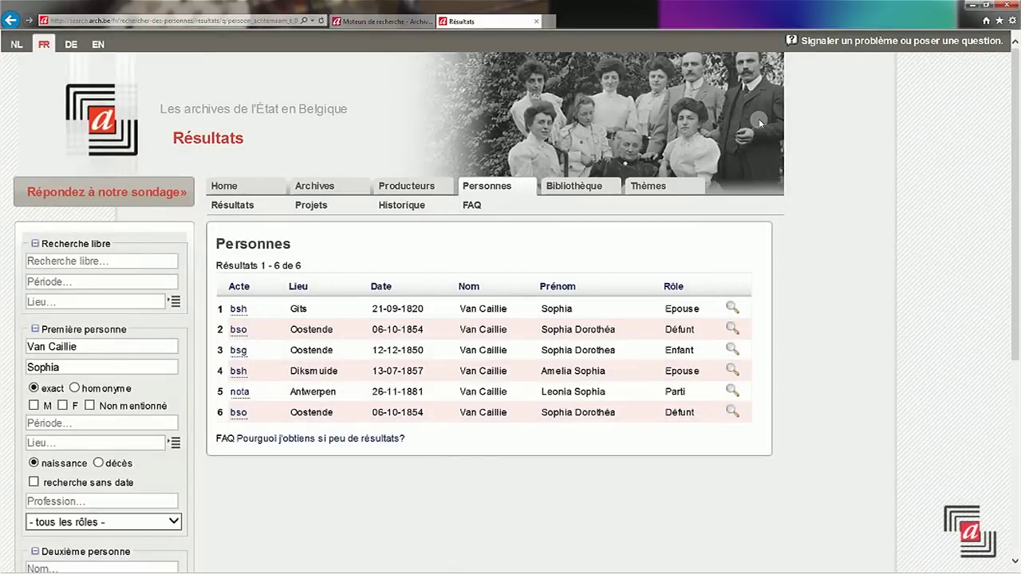
pyautogui.click(487, 185)
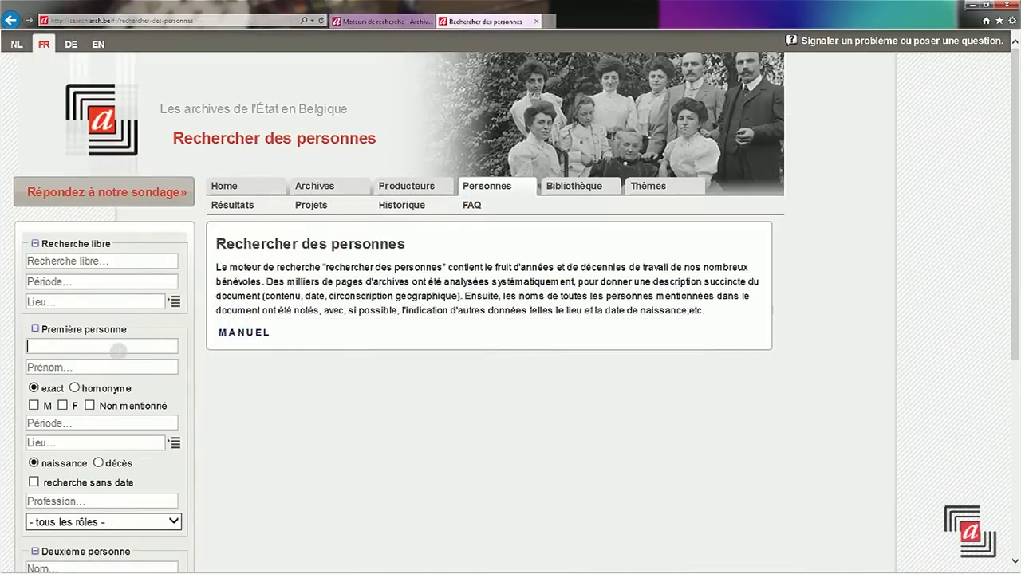
# - Search for Dupont as an exact surname, returning 23011 matches
pyautogui.write('D')
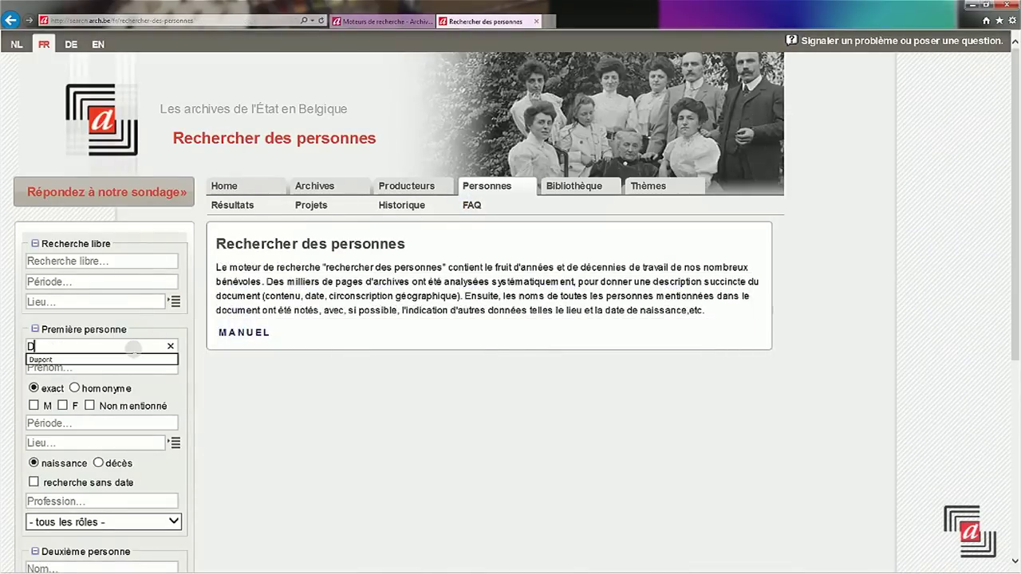
pyautogui.write('upont')
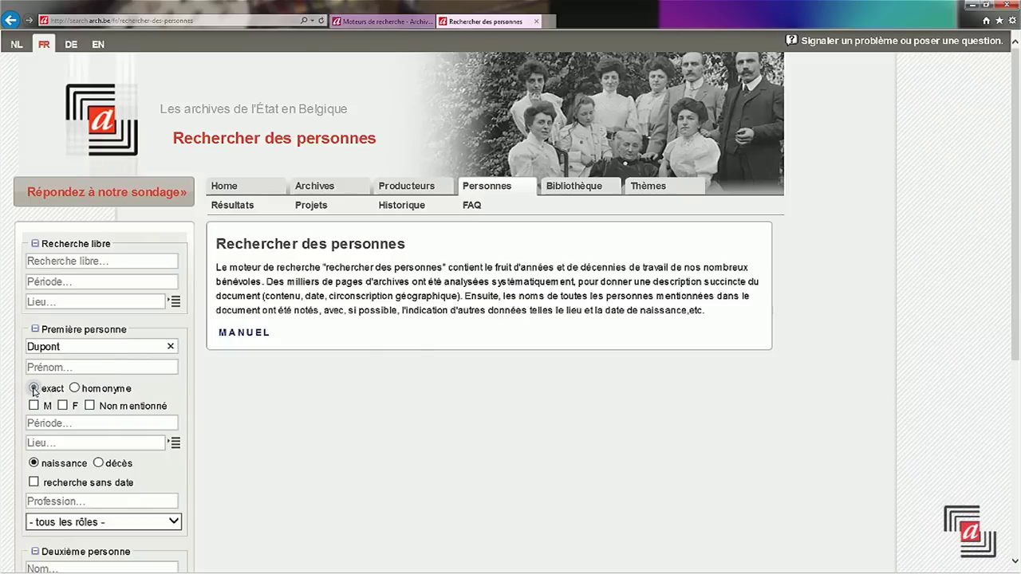
pyautogui.click(102, 366)
pyautogui.press('Return')
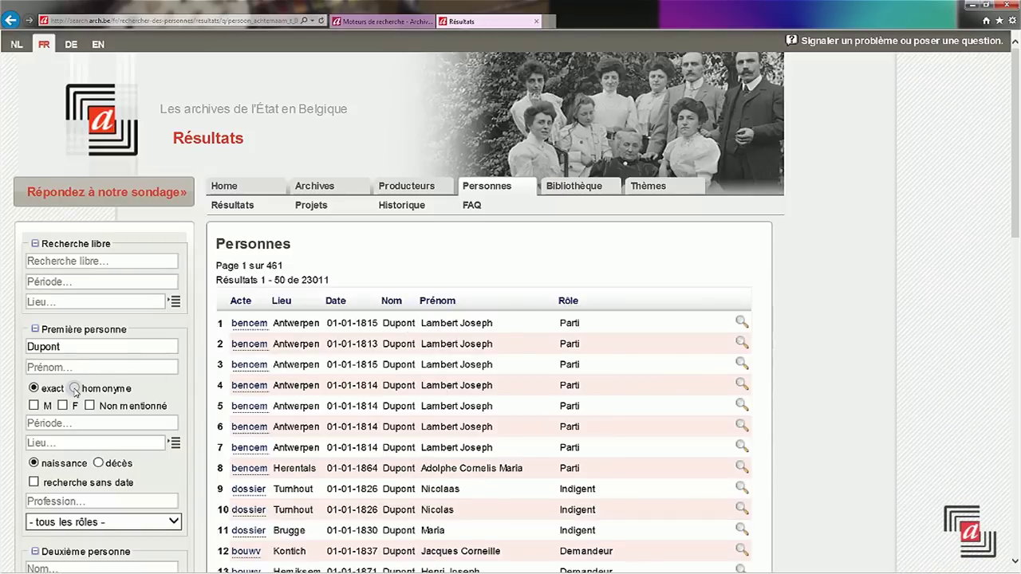
# - Rerun the Dupont search including homonyms for 30876 results, such as Debondt
pyautogui.click(74, 389)
pyautogui.press('Return')
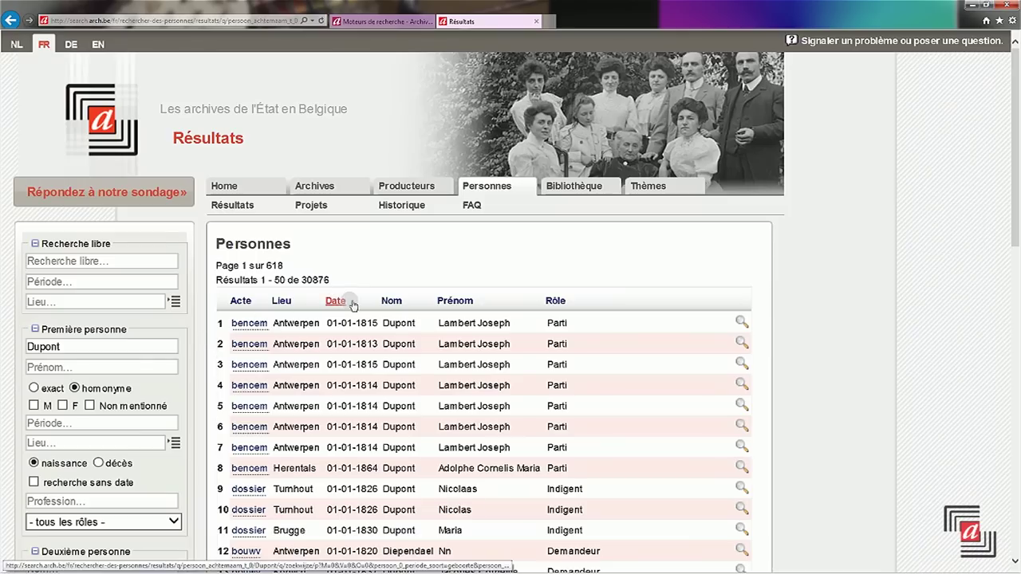
pyautogui.scroll(-3, 375, 315)
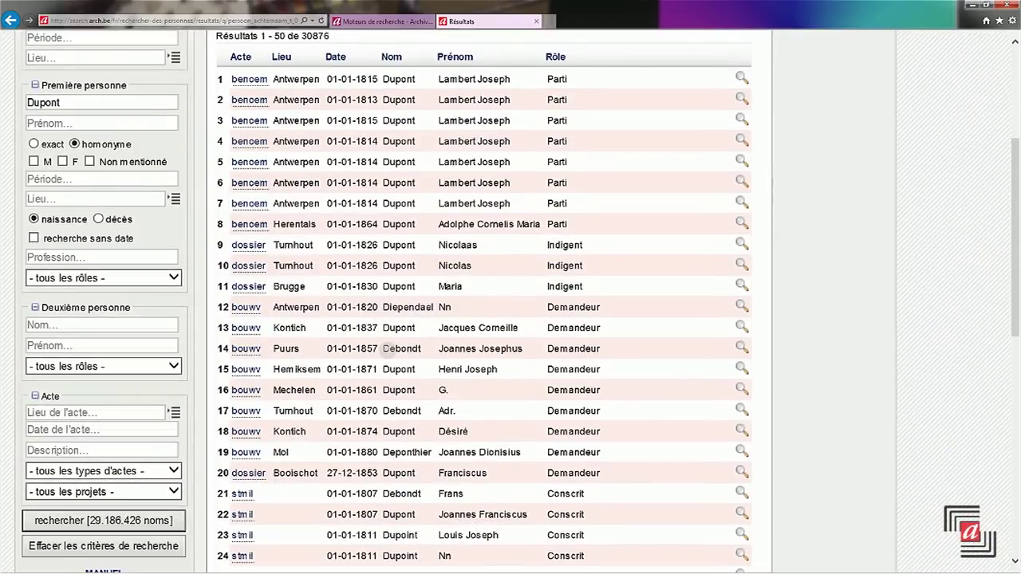
pyautogui.moveTo(387, 349); pyautogui.dragTo(428, 349)
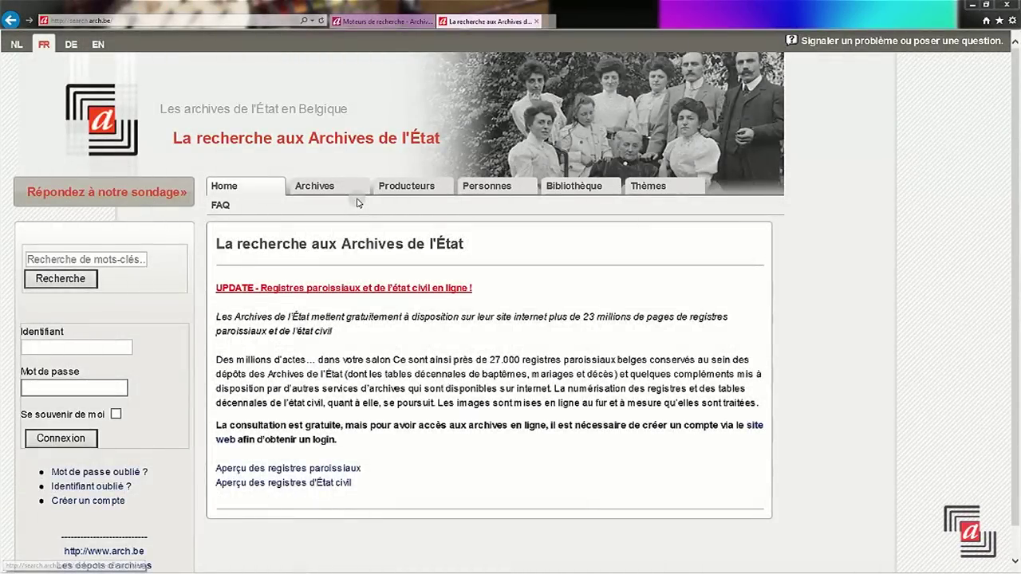
# - Search archive producers for 'Collège des jésuites à Namur' via free-text autocomplete
pyautogui.click(404, 187)
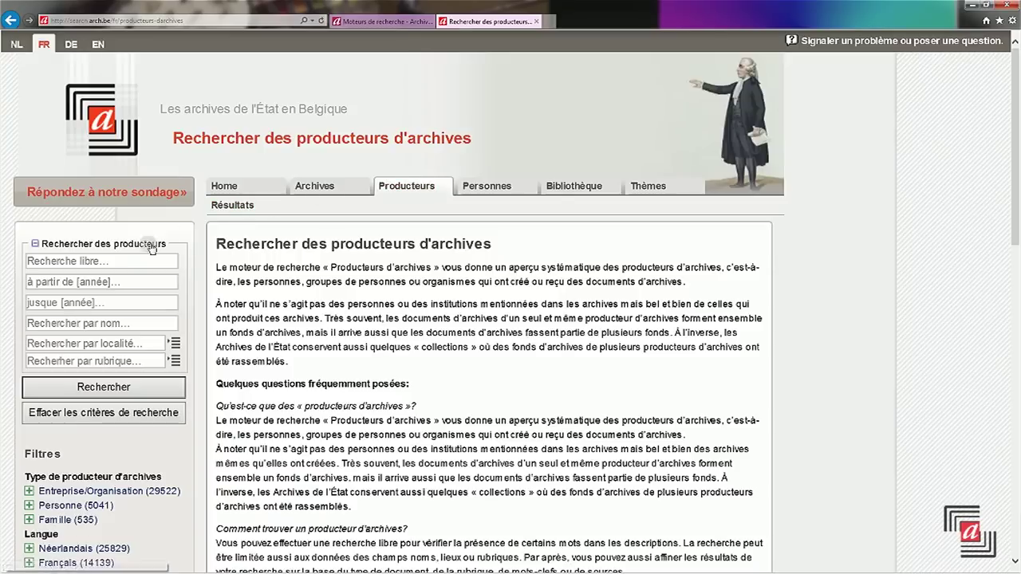
pyautogui.click(130, 263)
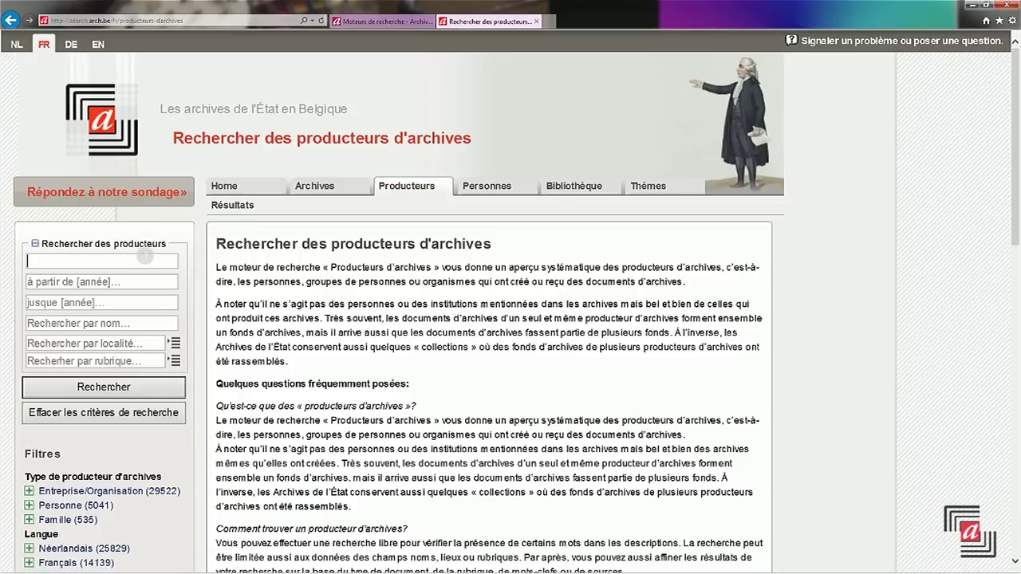
pyautogui.write('Col')
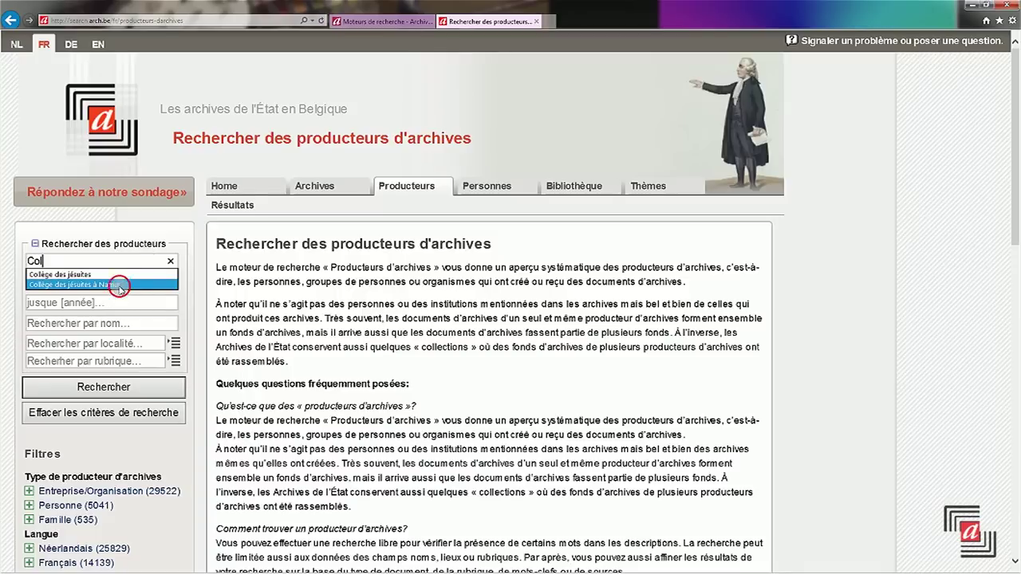
pyautogui.click(120, 284)
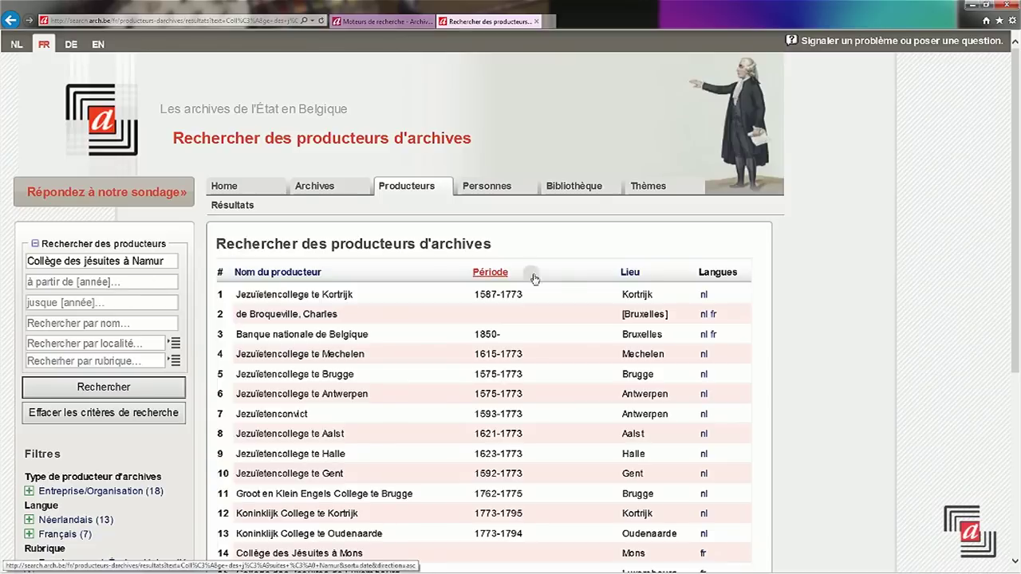
# - Review the Namur Jesuit college entry among the 18 results, then clear the search criteria
pyautogui.scroll(-3, 670, 287)
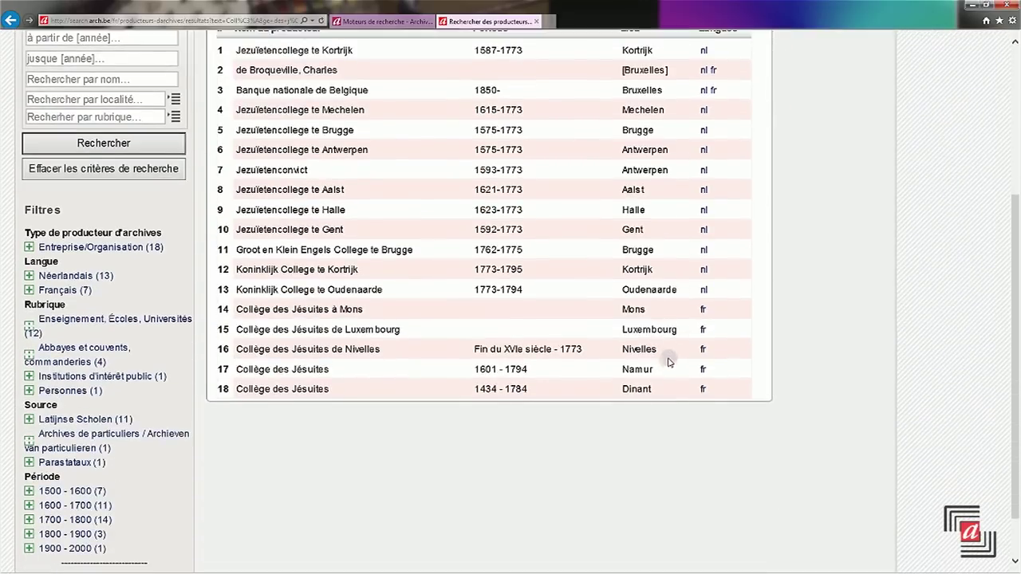
pyautogui.moveTo(273, 369); pyautogui.dragTo(511, 372)
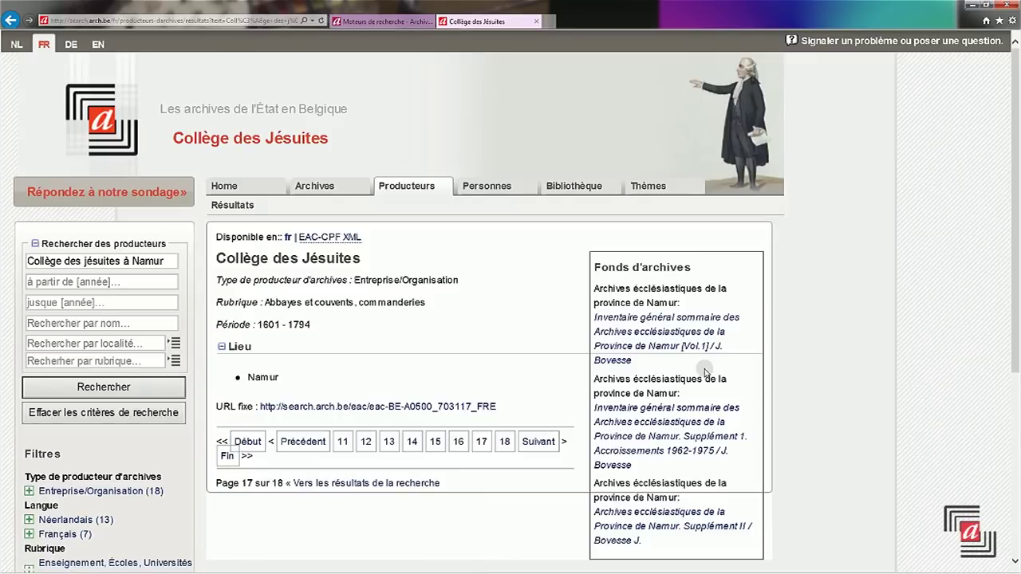
pyautogui.click(35, 388)
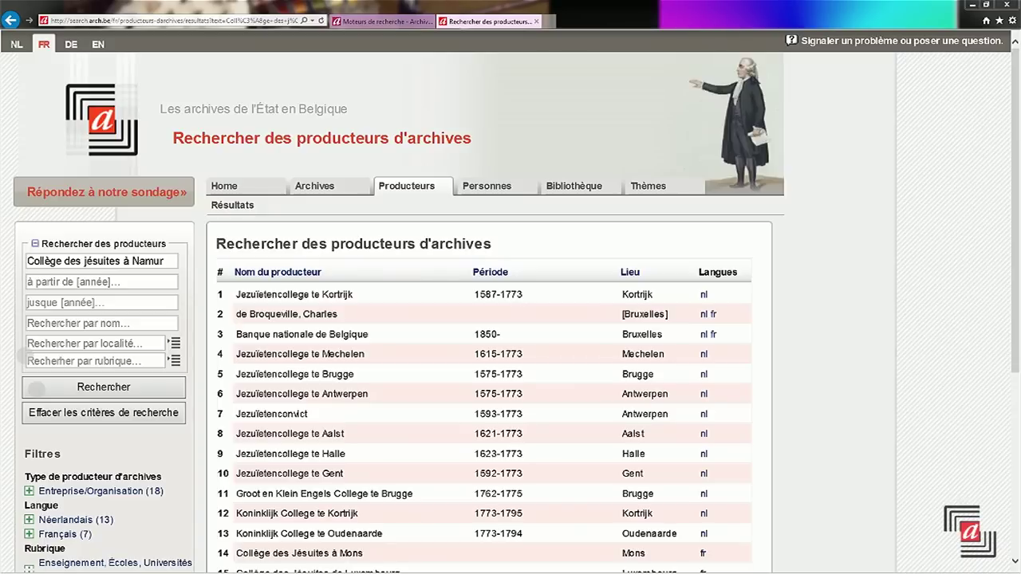
pyautogui.click(57, 419)
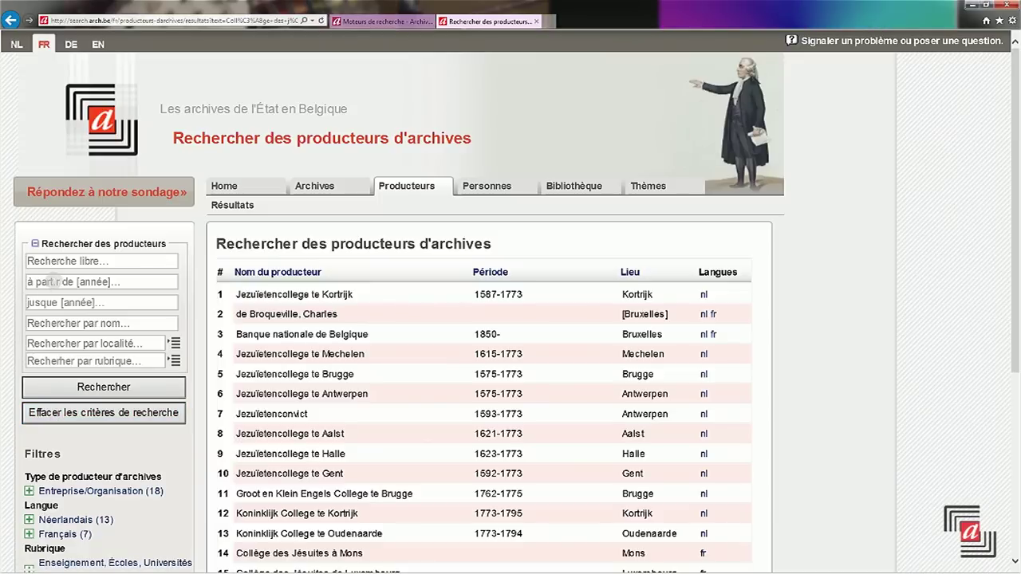
# - Find producer 'échevinage de Wez' and open its two-volume Nivelles greffes scabinaux inventory
pyautogui.click(54, 262)
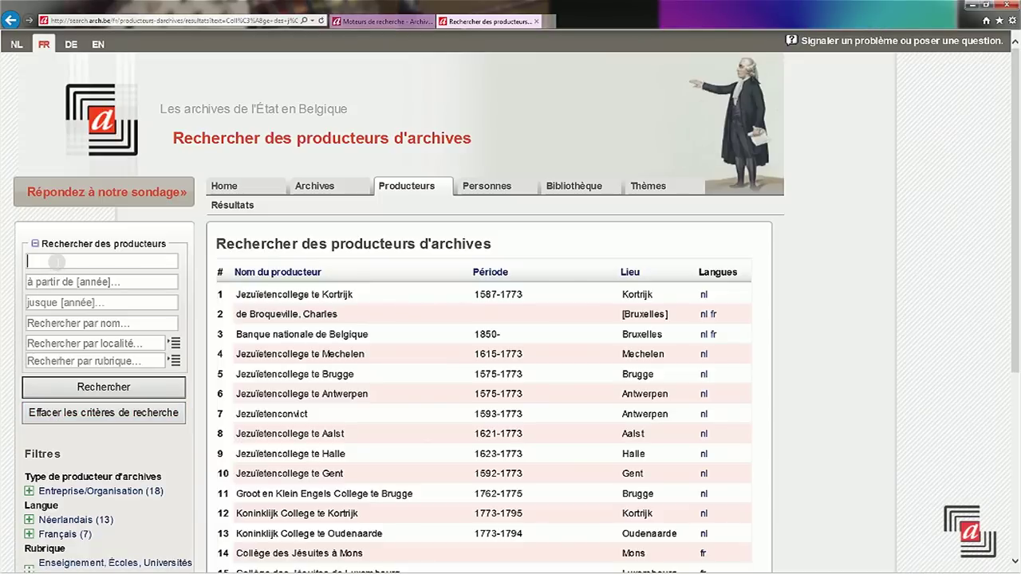
pyautogui.write('é')
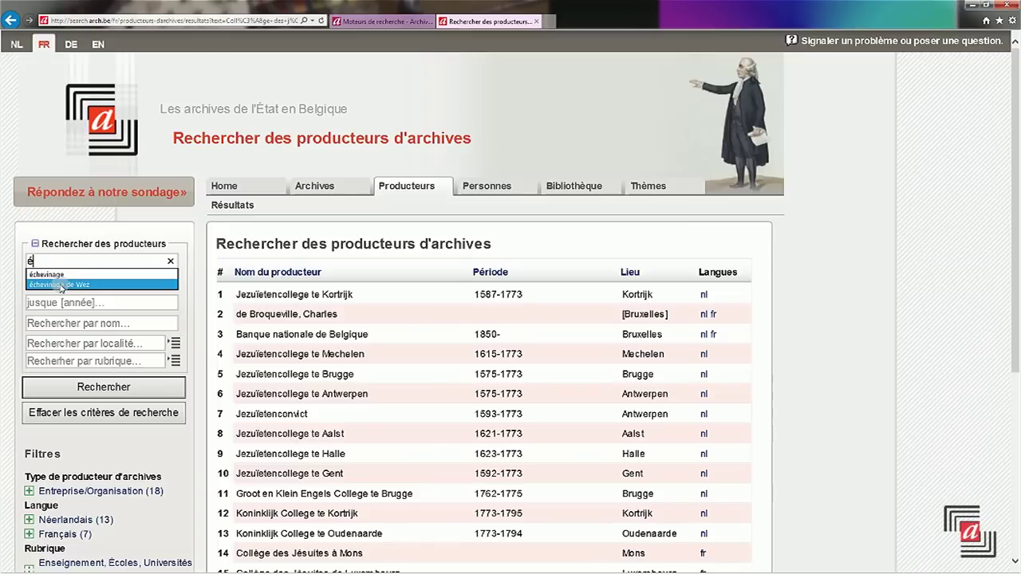
pyautogui.click(64, 284)
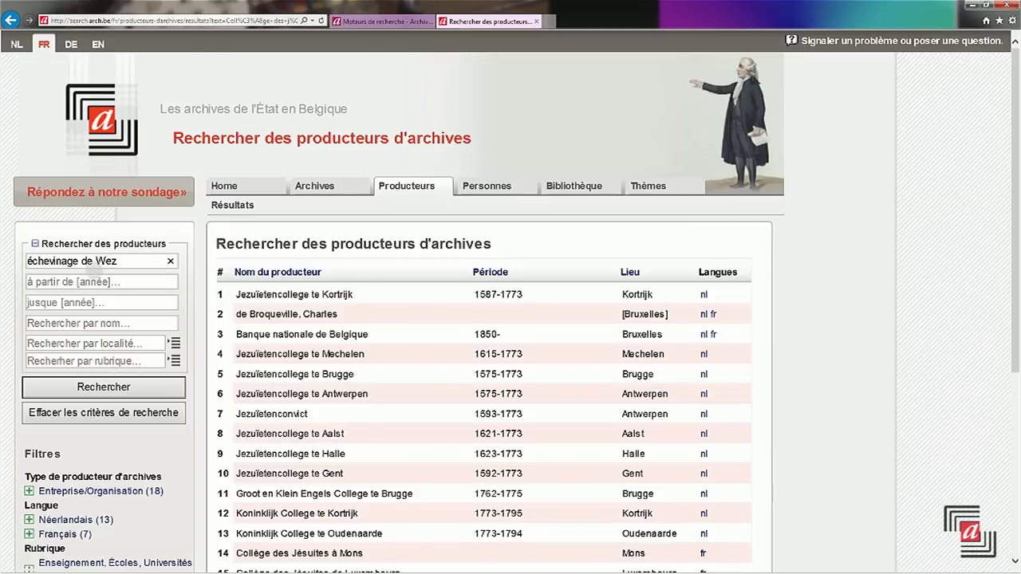
pyautogui.press('Return')
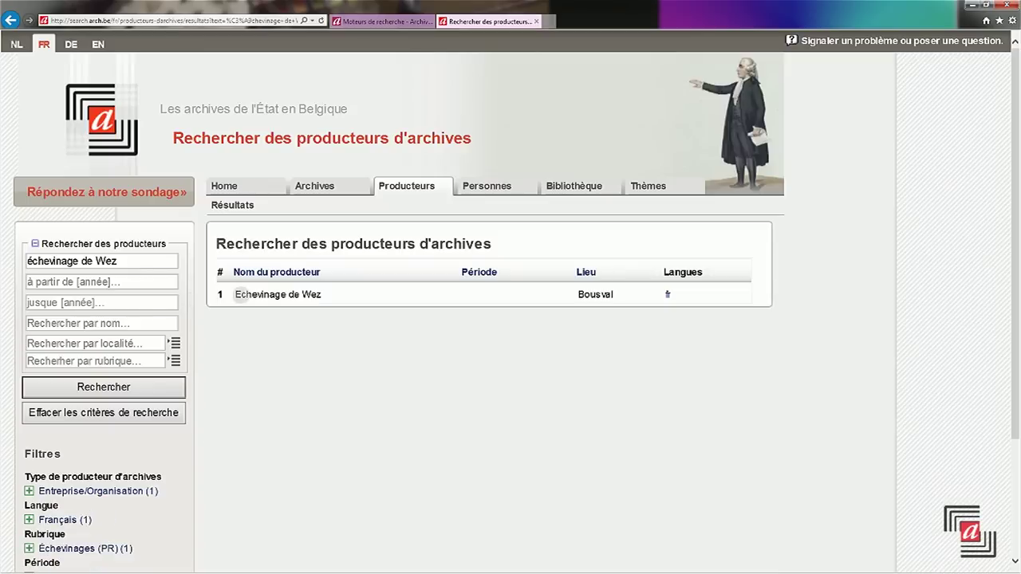
pyautogui.click(668, 294)
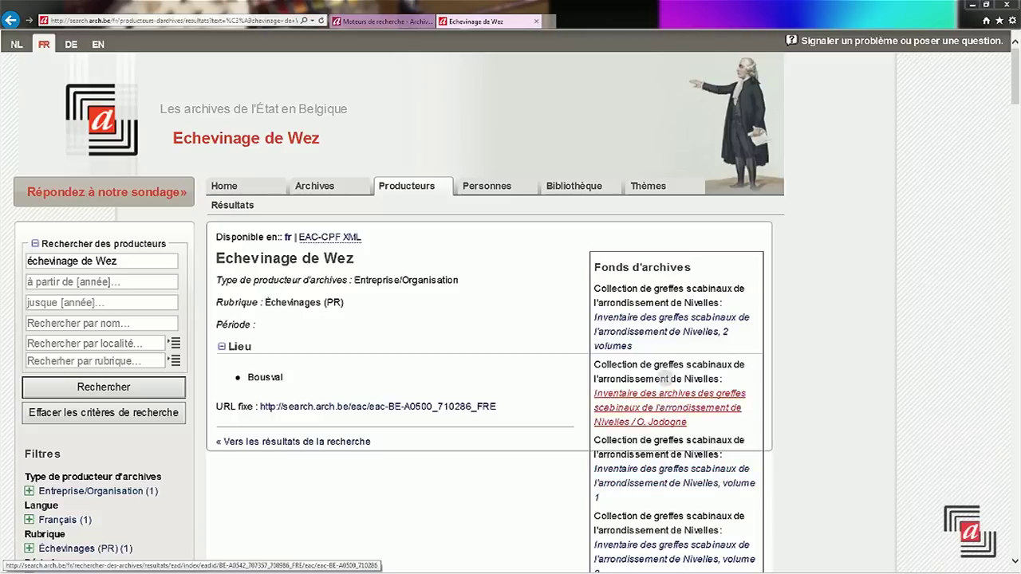
pyautogui.click(661, 325)
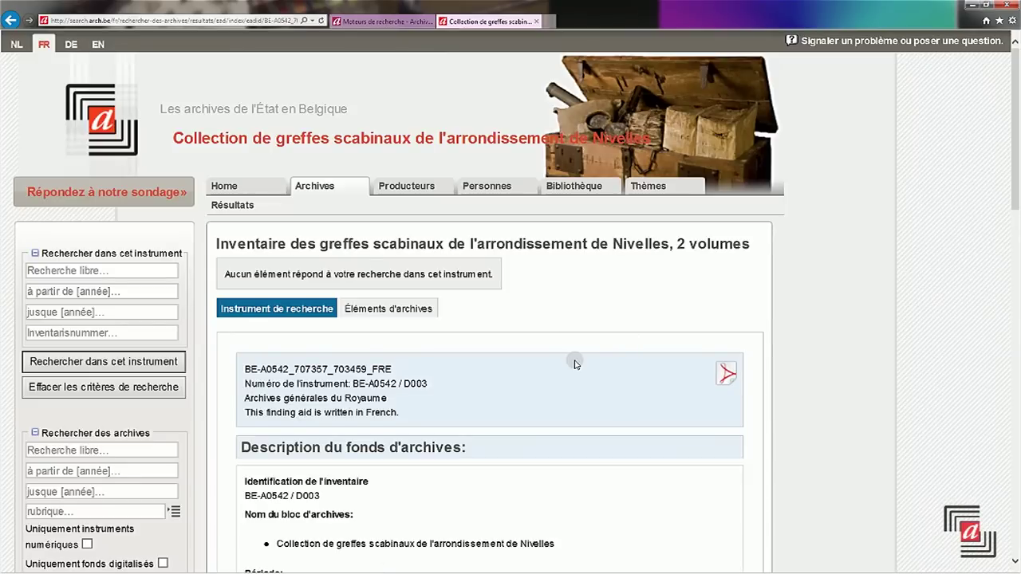
# - Open the Nivelles greffes scabinaux finding aid as a PDF, then go back to the home page
pyautogui.scroll(-5, 577, 363)
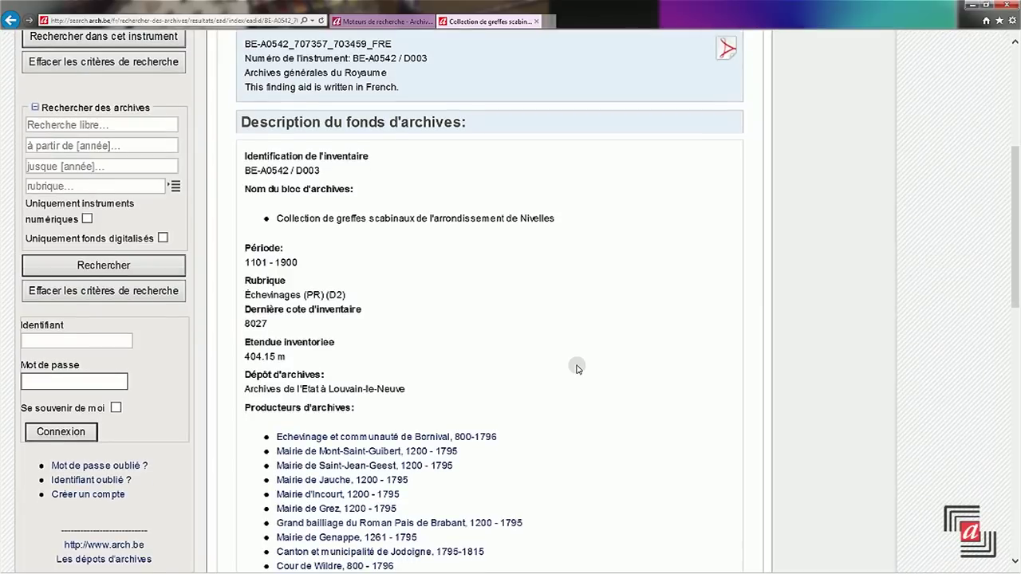
pyautogui.scroll(-5, 577, 367)
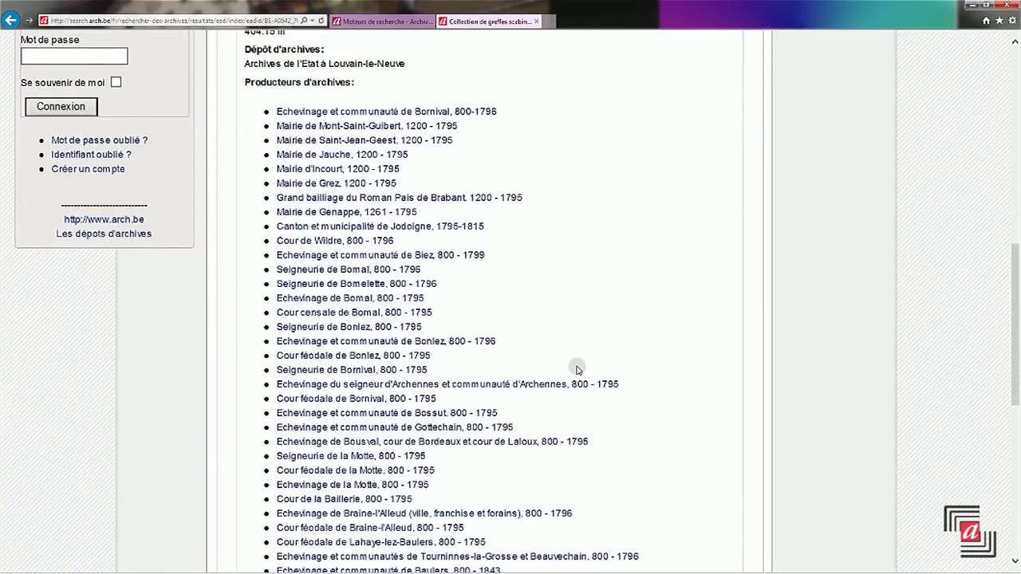
pyautogui.scroll(10, 578, 367)
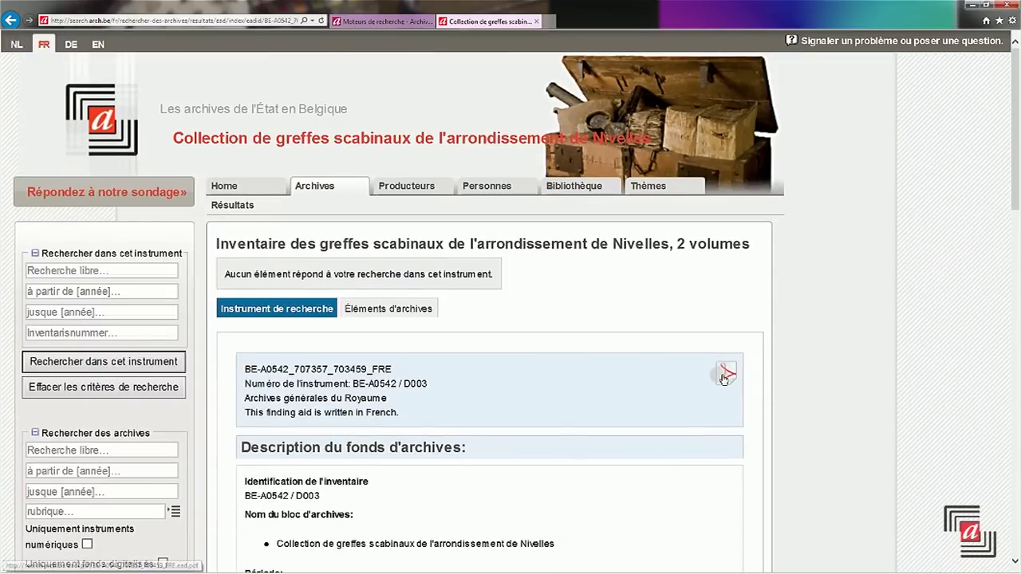
pyautogui.click(724, 376)
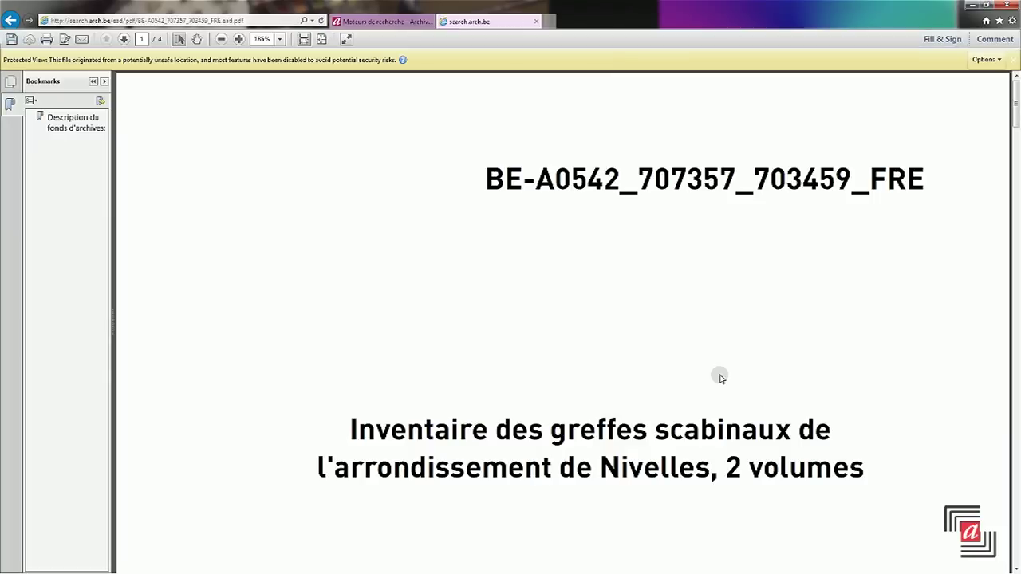
pyautogui.click(12, 16)
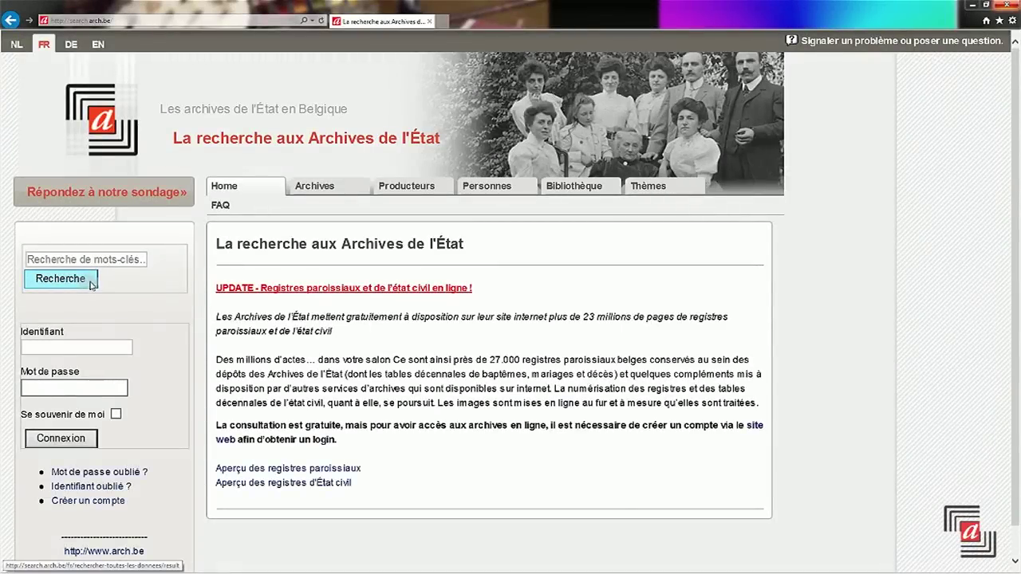
# - Search the archives for 'abbaye Bélian' using the autocomplete suggestion
pyautogui.click(317, 187)
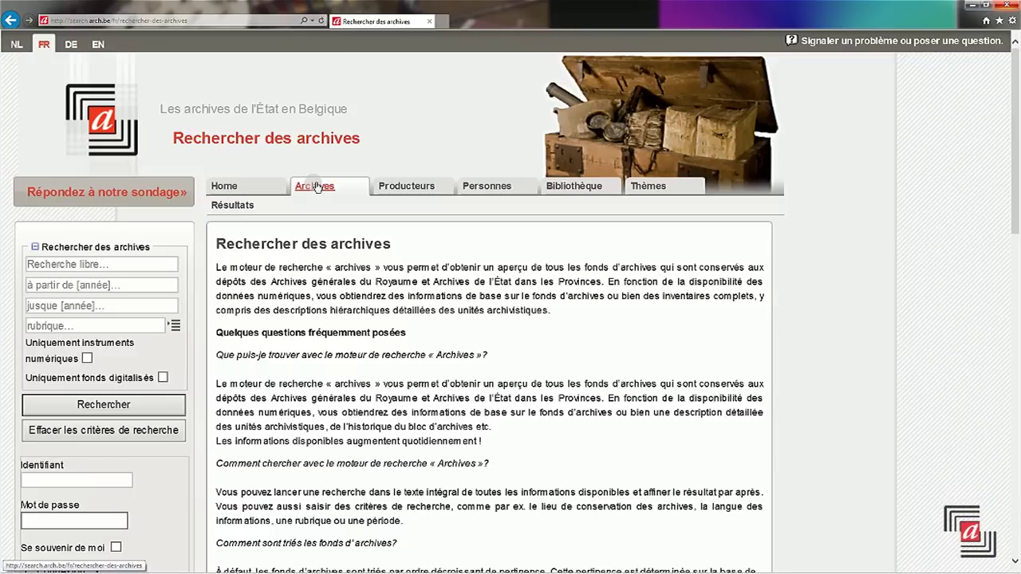
pyautogui.click(108, 264)
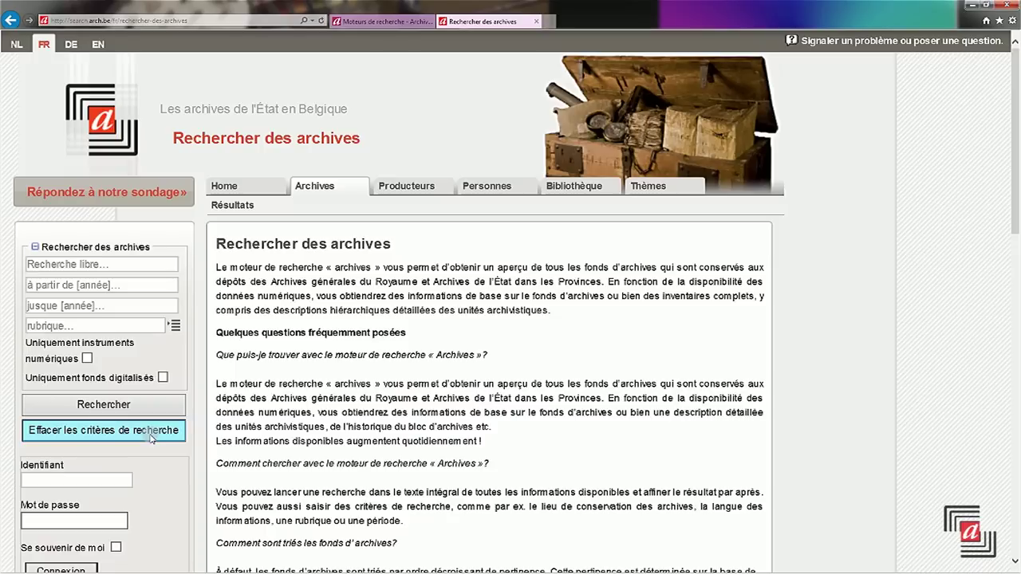
pyautogui.click(80, 264)
pyautogui.write('a')
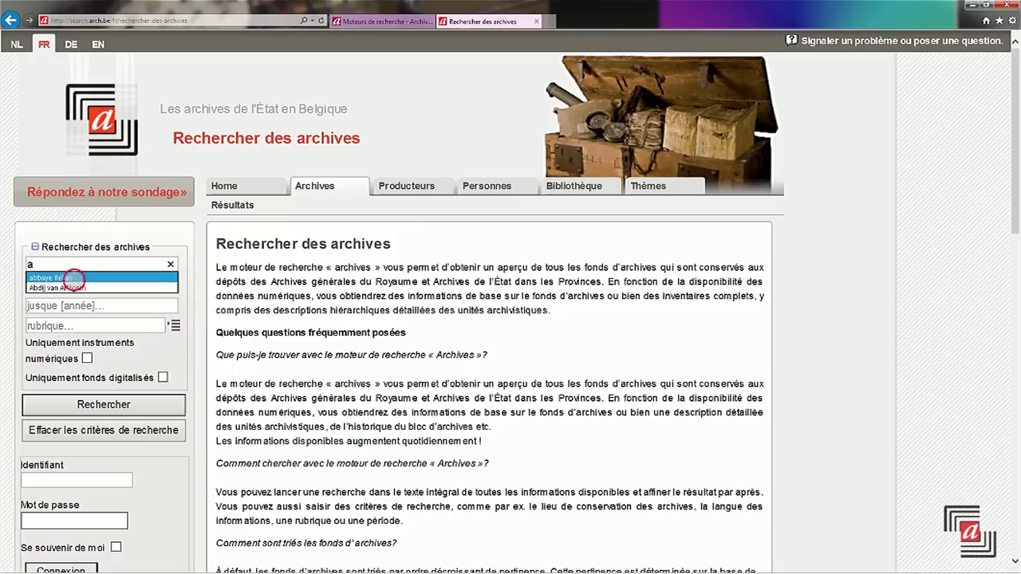
pyautogui.click(76, 277)
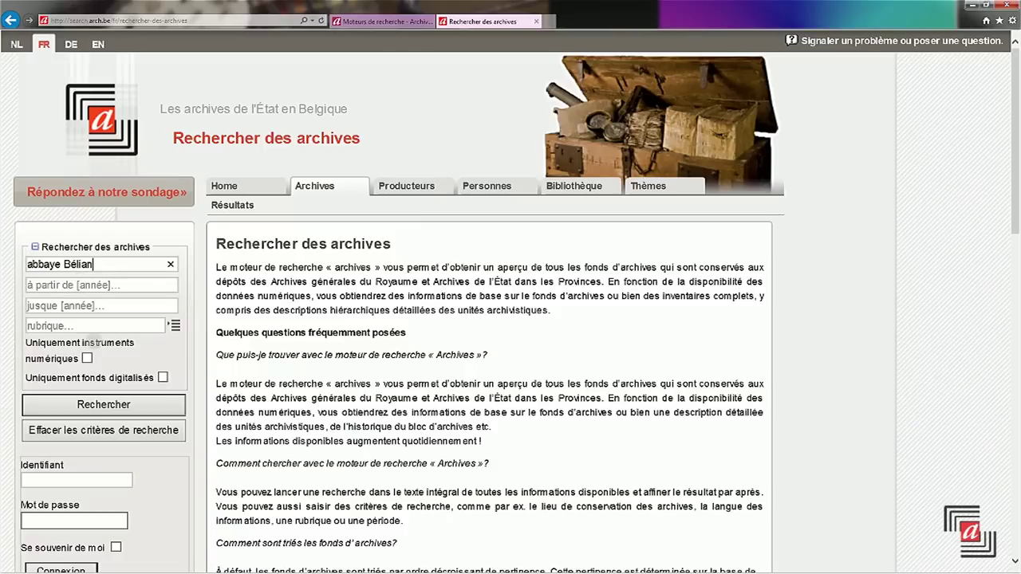
pyautogui.click(104, 408)
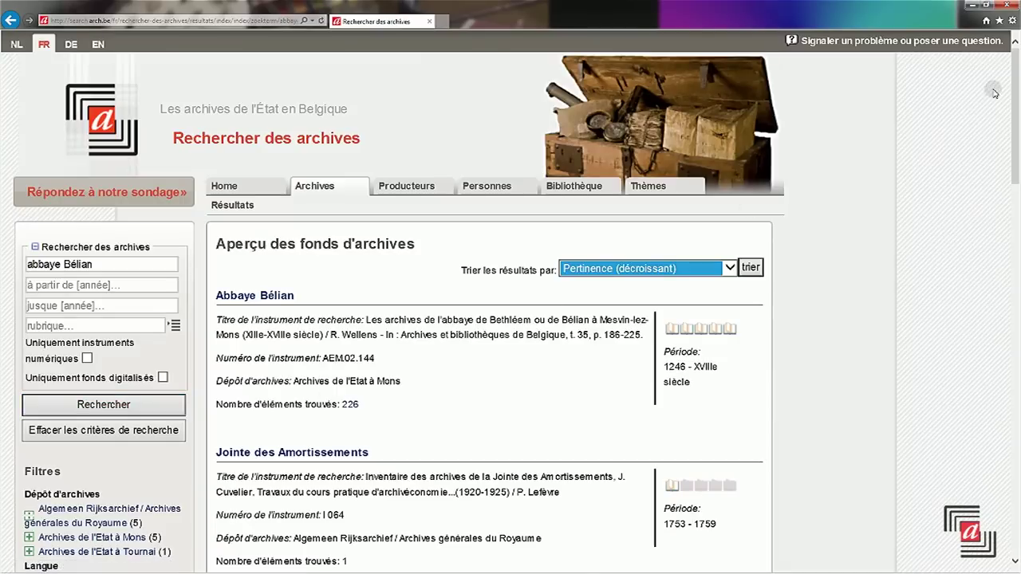
# - Scan the relevance-sorted results, marking Abbaye Bélian and Paroisse Oeudeghien. Saint-Nicolas
pyautogui.moveTo(1018, 76); pyautogui.dragTo(1017, 447)
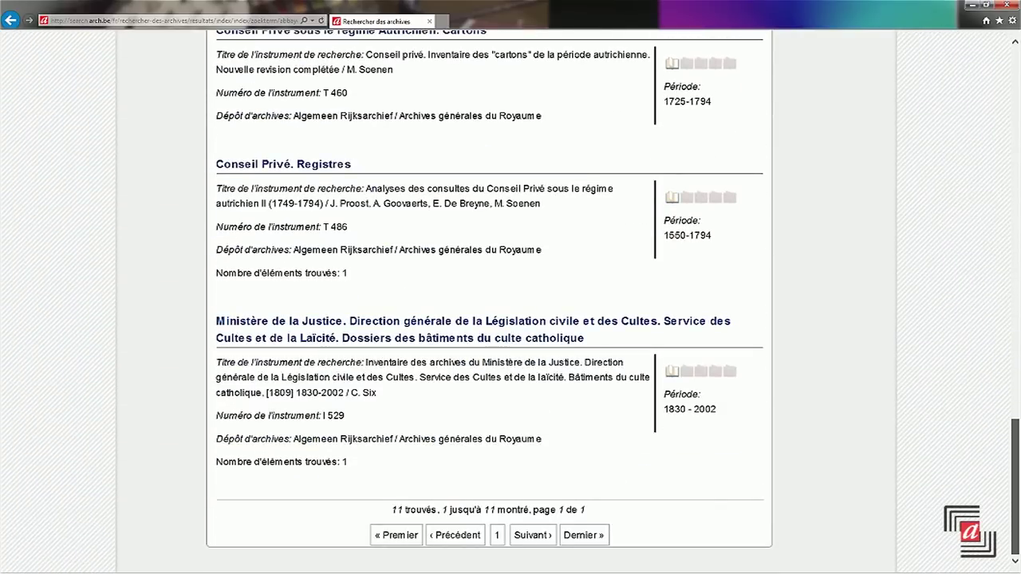
pyautogui.moveTo(1016, 446); pyautogui.dragTo(1011, 46)
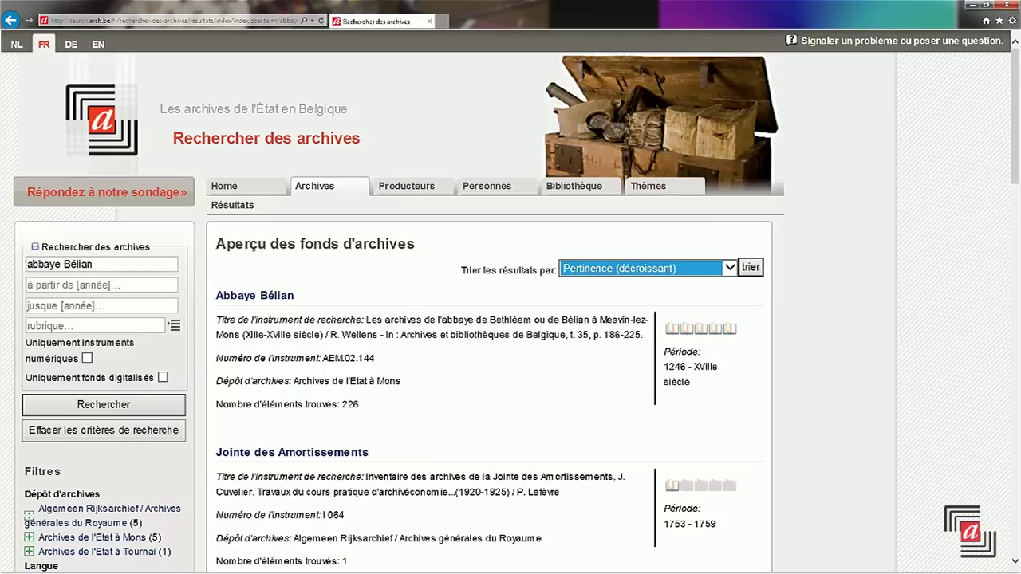
pyautogui.click(259, 297)
pyautogui.moveTo(259, 296); pyautogui.dragTo(283, 316)
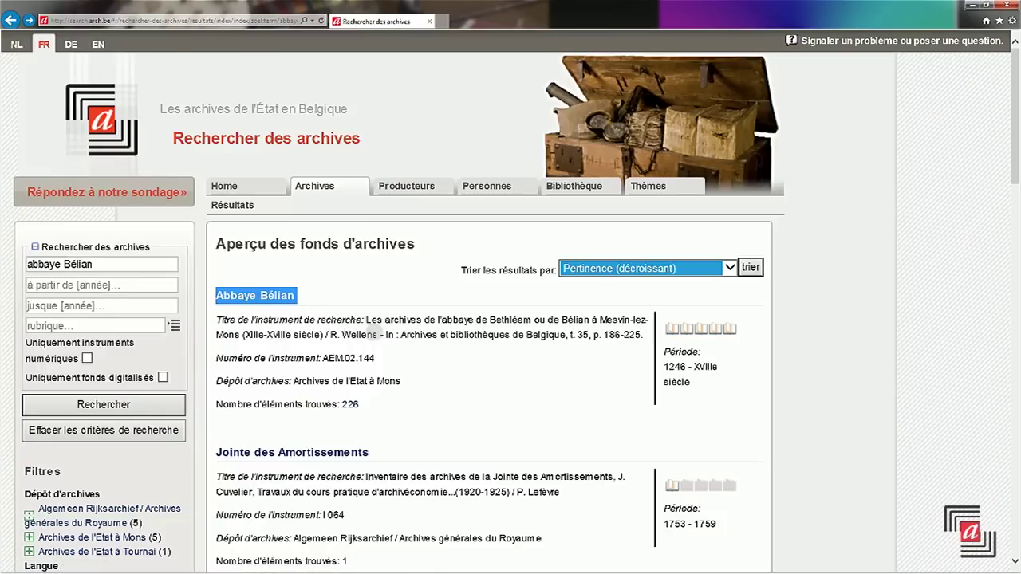
pyautogui.scroll(-3, 375, 332)
pyautogui.scroll(-1, 374, 332)
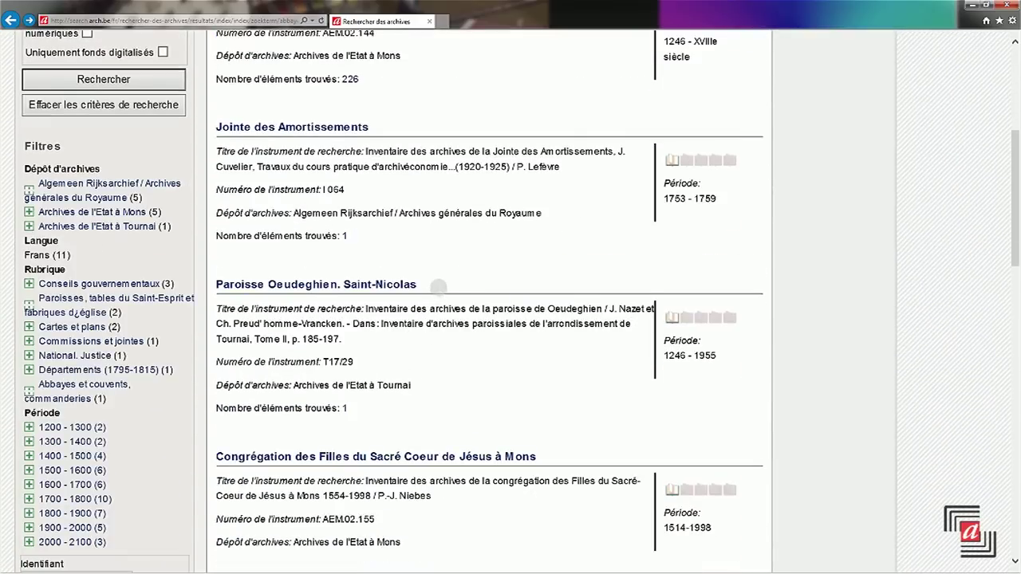
pyautogui.moveTo(415, 284); pyautogui.dragTo(237, 297)
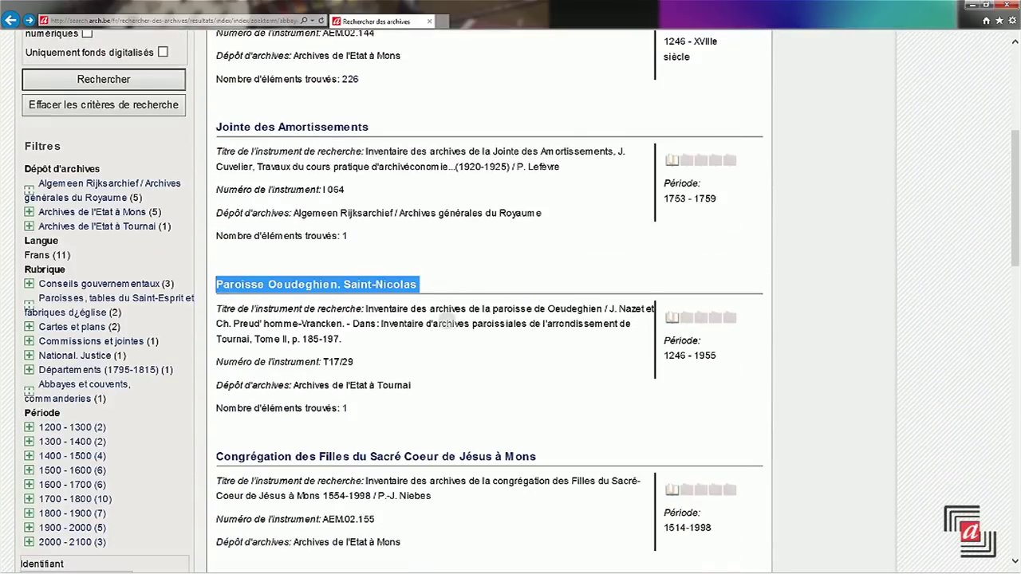
pyautogui.scroll(4, 446, 319)
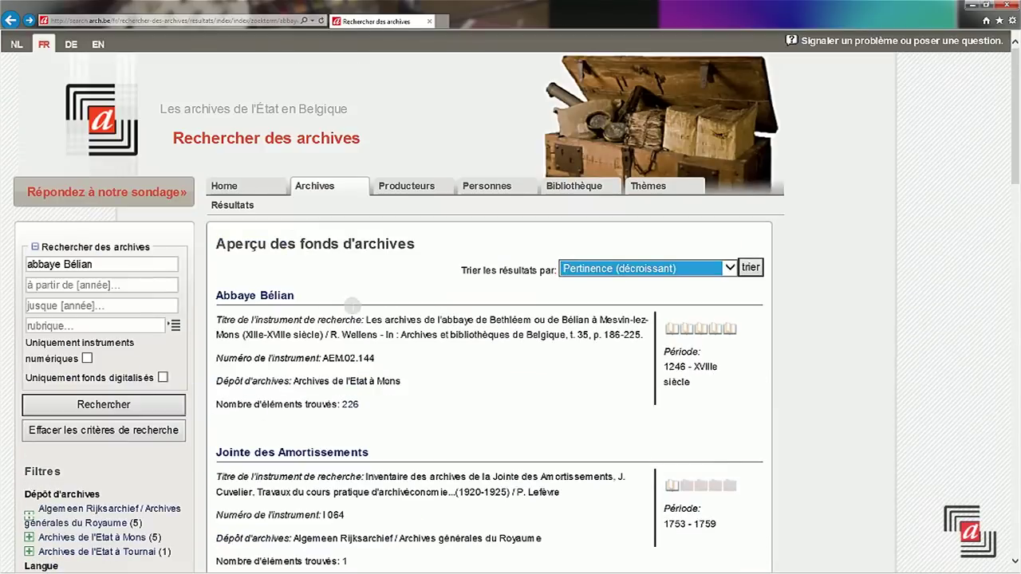
# - Open the Abbaye Bélian finding aid and expand the top level of its series tree
pyautogui.click(284, 297)
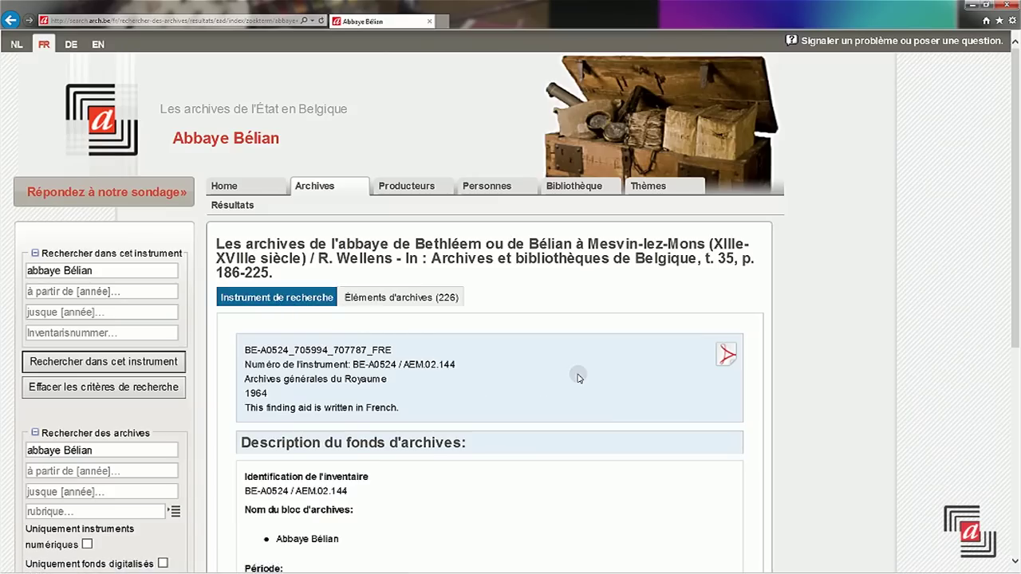
pyautogui.scroll(-5, 588, 351)
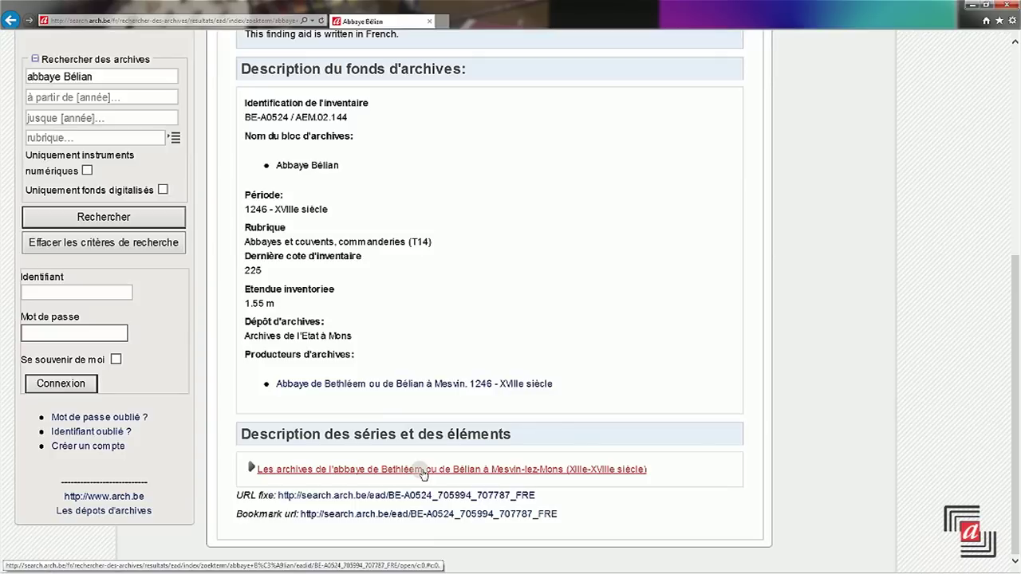
pyautogui.click(422, 471)
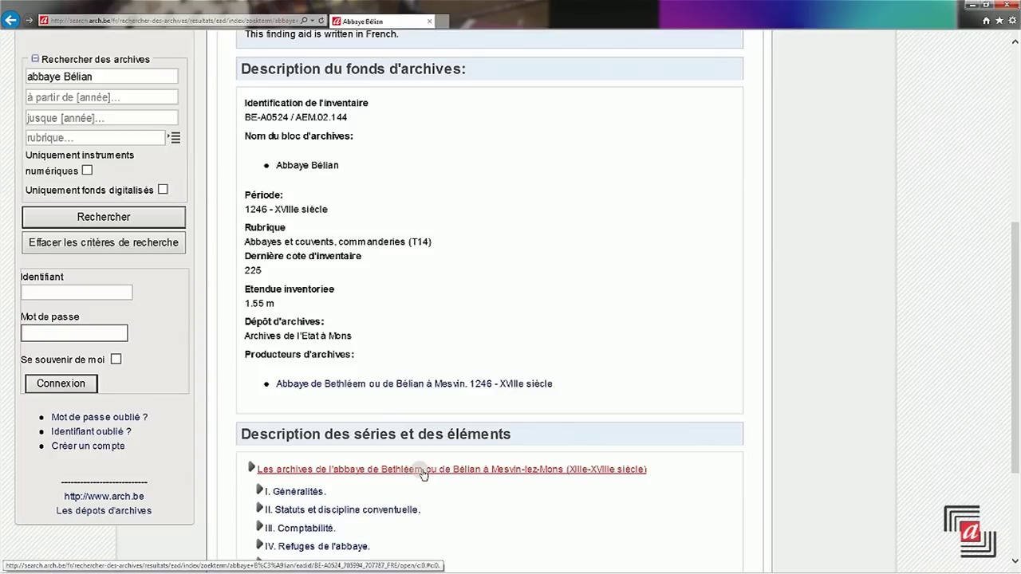
pyautogui.scroll(-3, 423, 472)
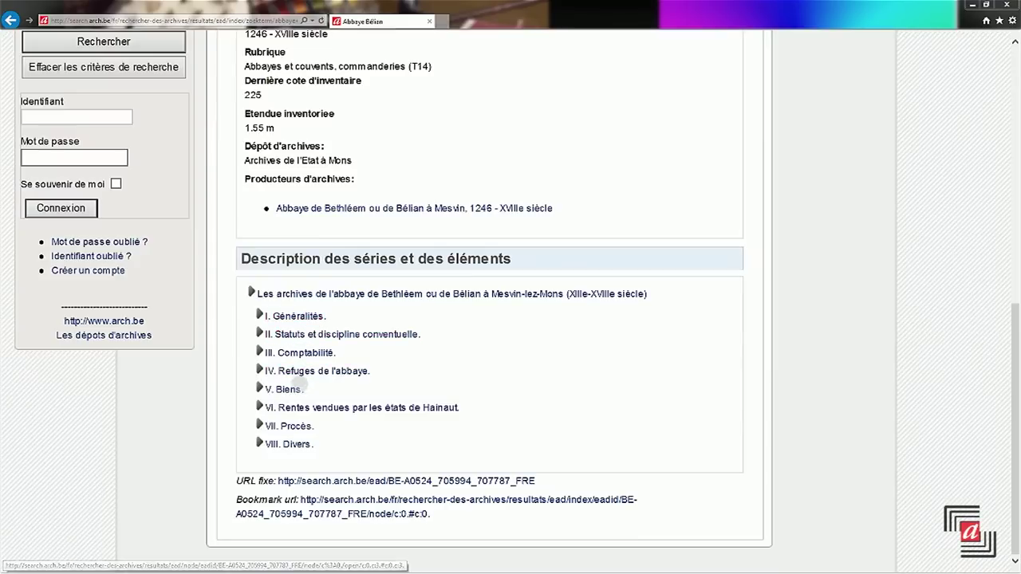
# - Expand section II. Statuts et discipline conventuelle and view item 6's papal privileges
pyautogui.click(307, 373)
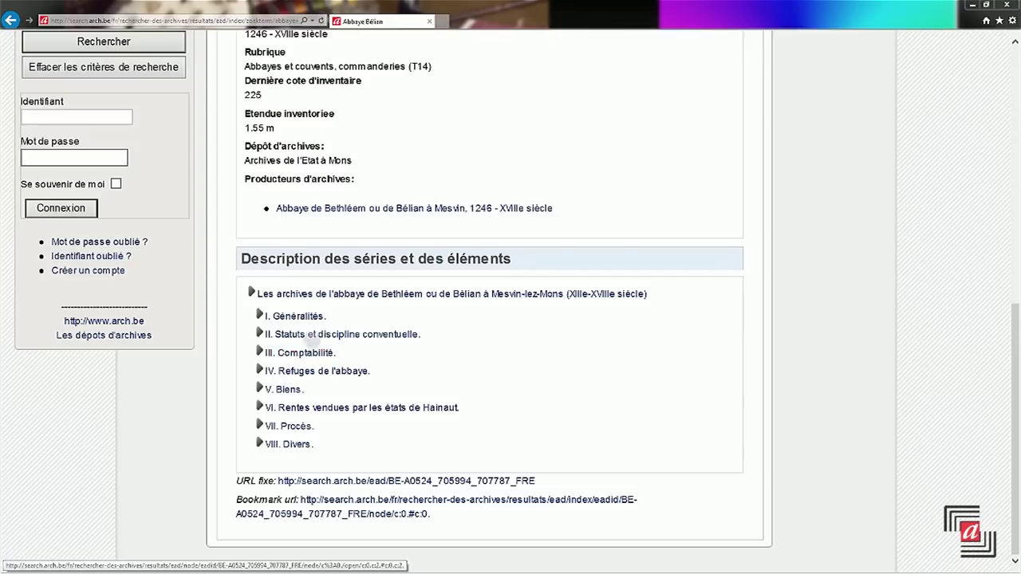
pyautogui.click(319, 336)
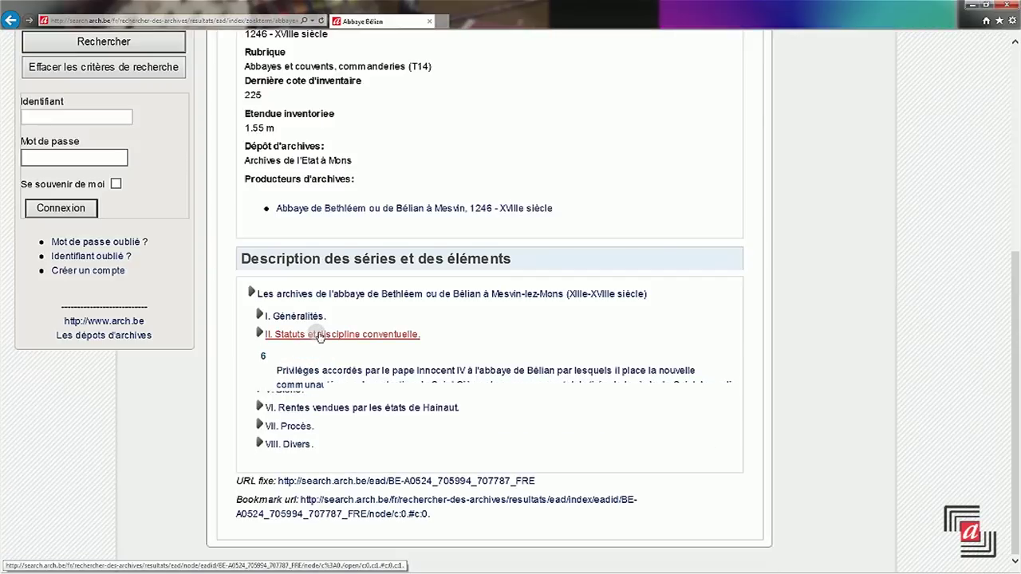
pyautogui.click(318, 379)
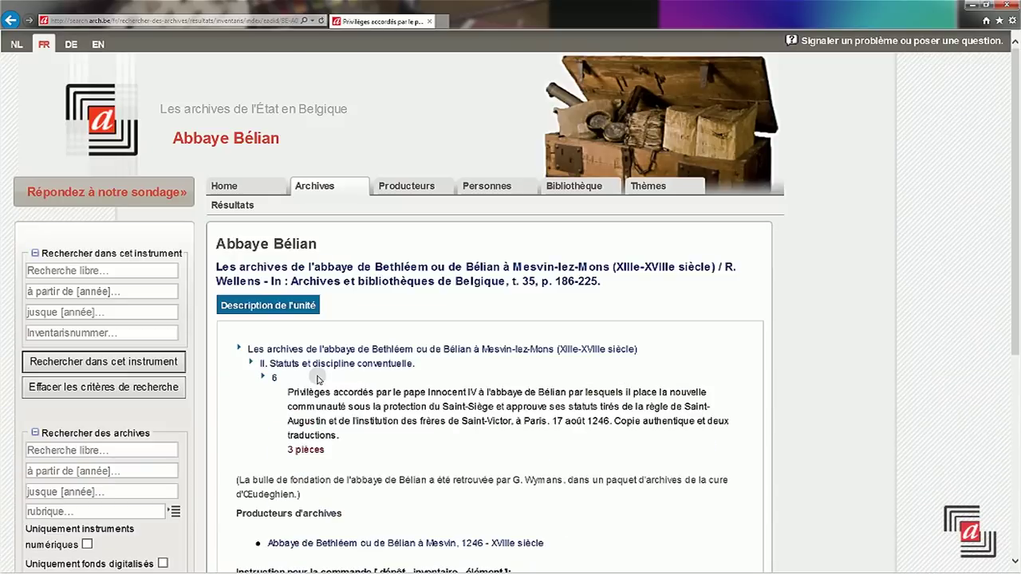
pyautogui.click(366, 351)
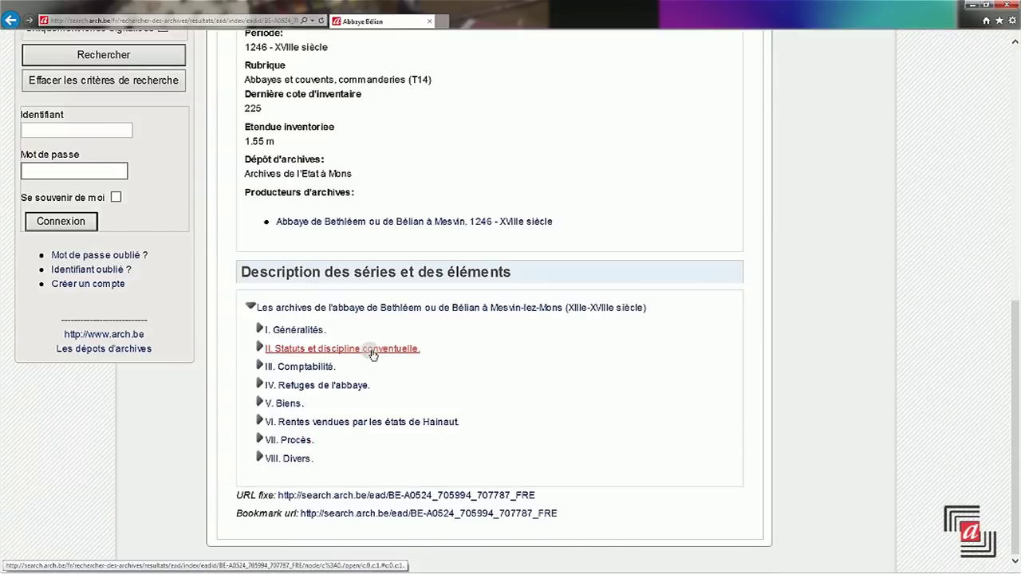
pyautogui.click(372, 350)
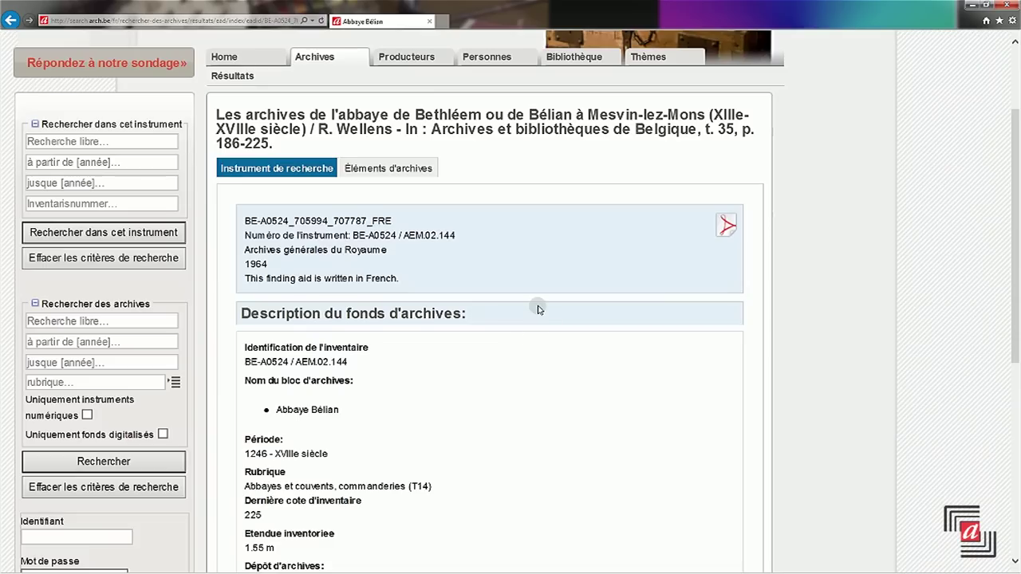
# - Search the Bélian finding-aid PDF for 'abbaye' through several matches, then close it
pyautogui.click(731, 225)
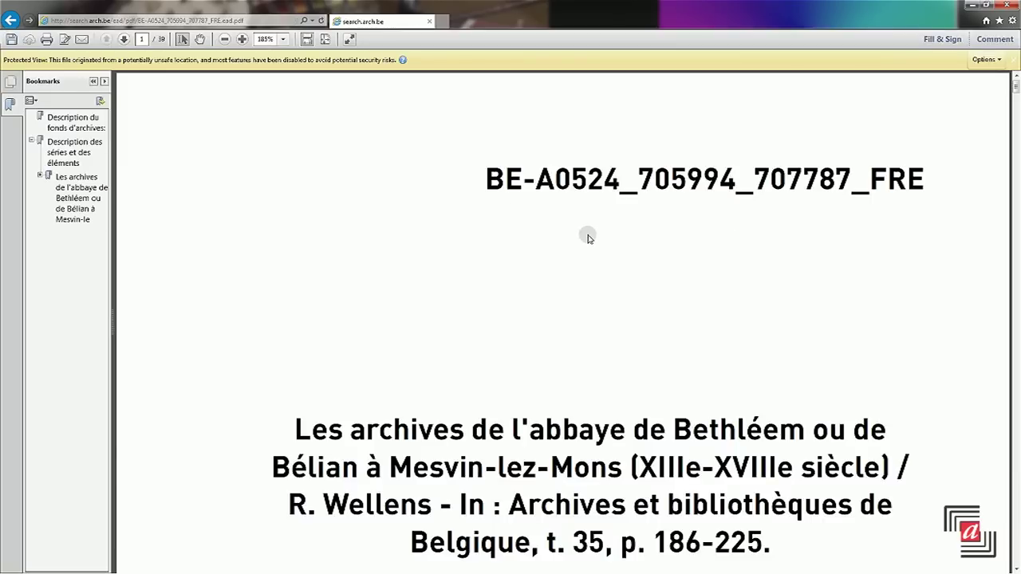
pyautogui.hotkey('ctrl', 'f')
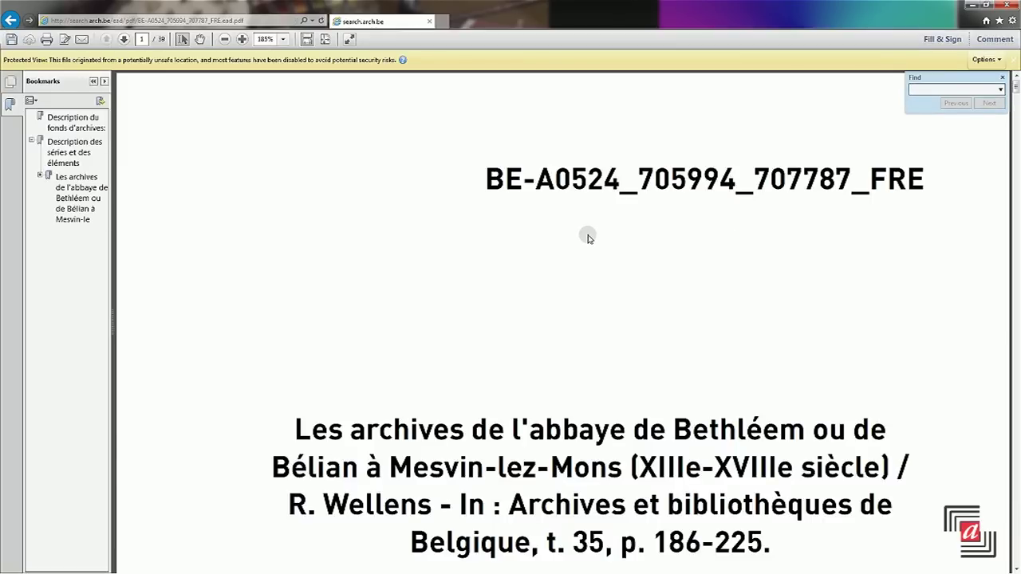
pyautogui.click(941, 89)
pyautogui.write('abbaye')
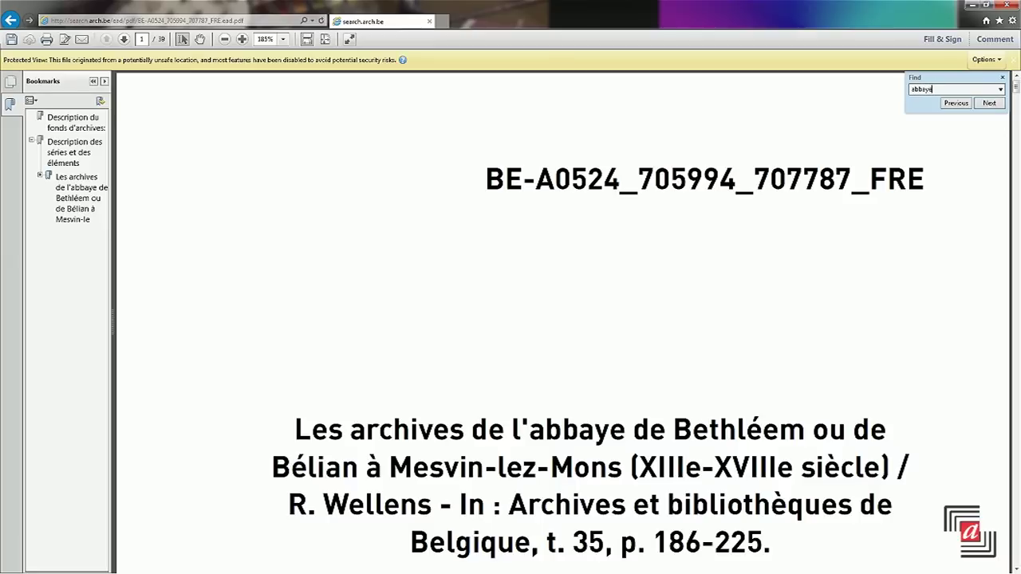
pyautogui.press('Return')
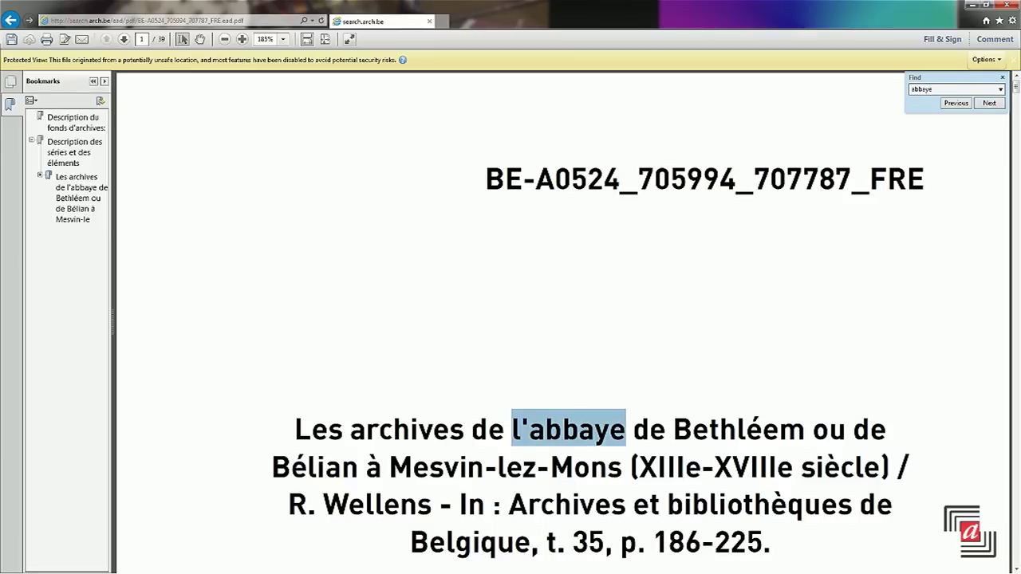
pyautogui.press('Return')
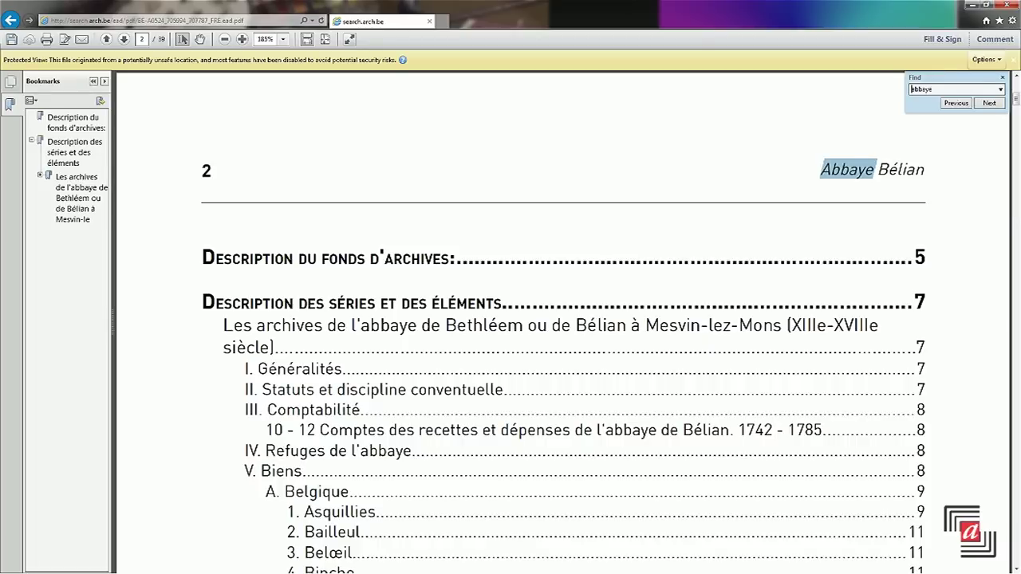
pyautogui.press('Return')
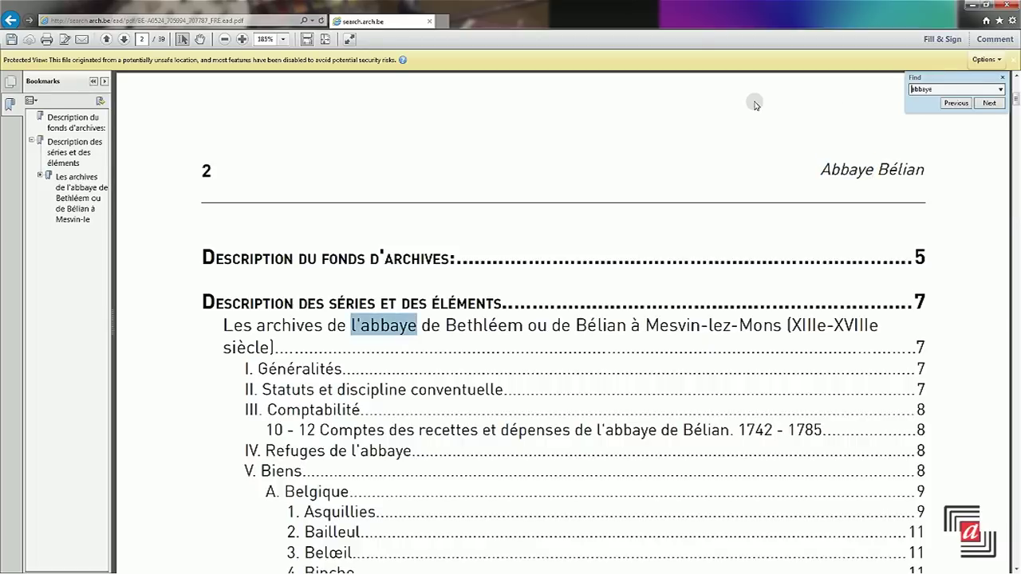
pyautogui.hotkey('ctrl', 'w')
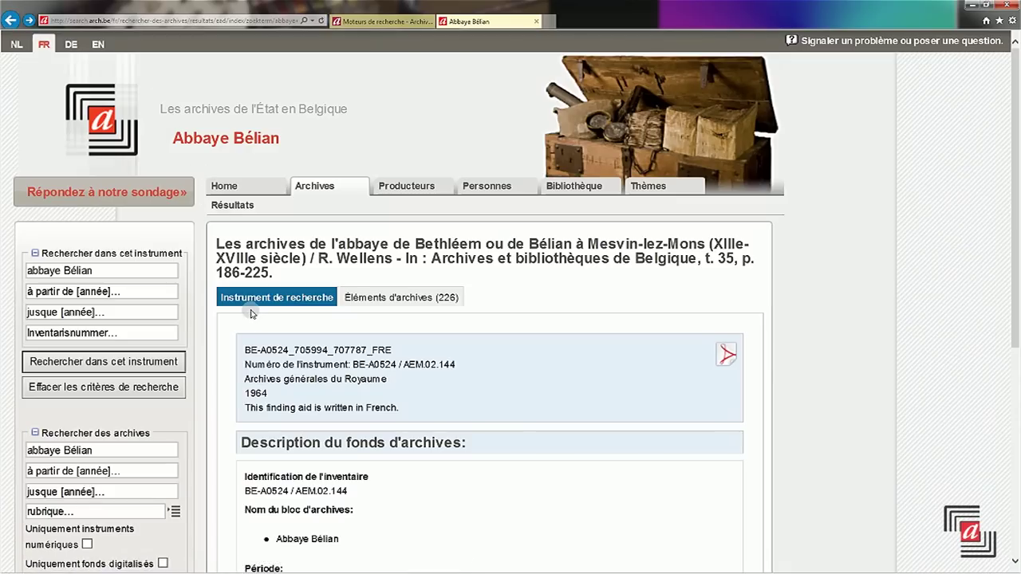
# - Search within the Bélian finding aid for a person's name, showing items 62 and 63
pyautogui.scroll(-1, 251, 314)
pyautogui.click(166, 223)
pyautogui.click(173, 224)
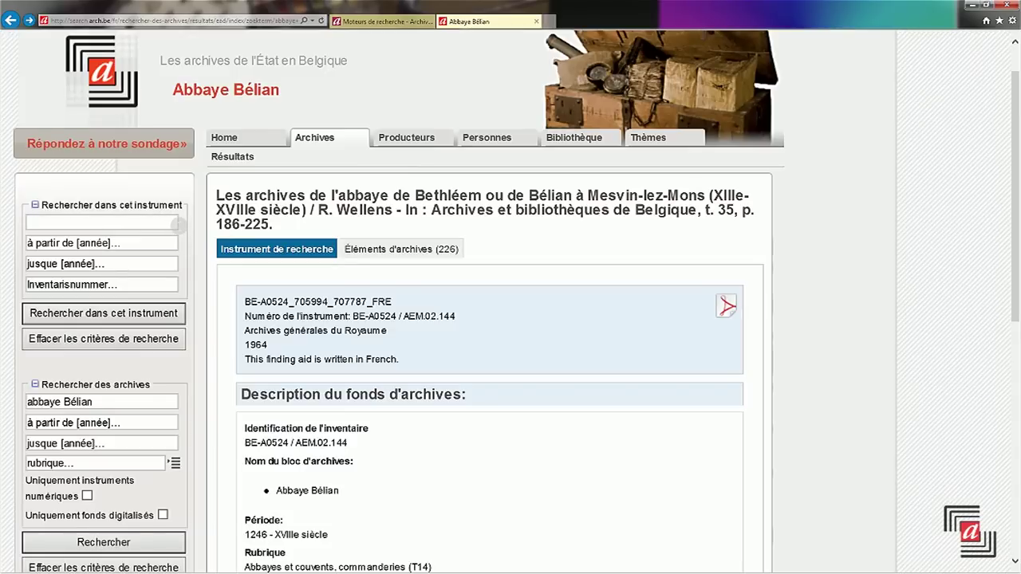
pyautogui.write('a')
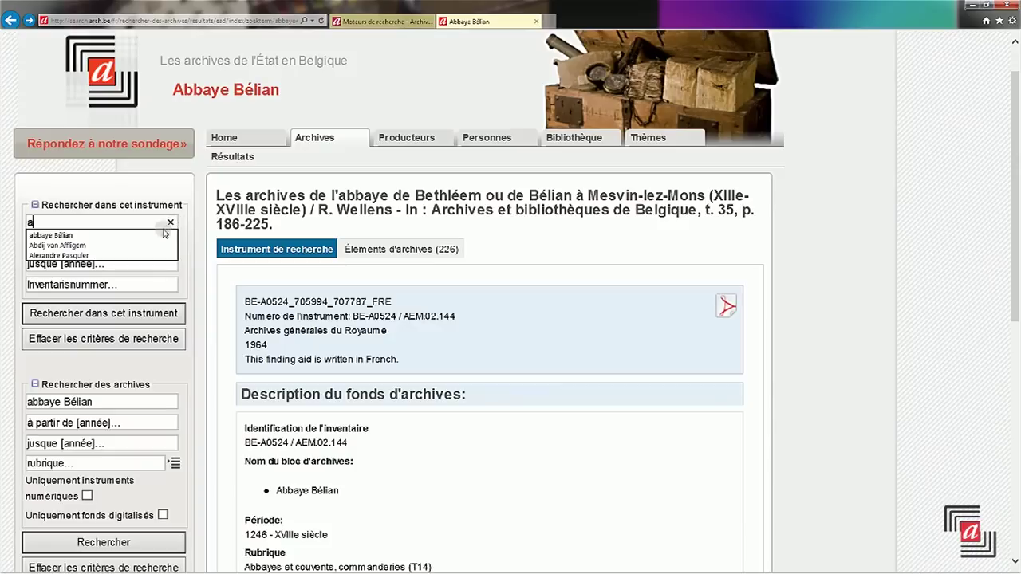
pyautogui.click(118, 255)
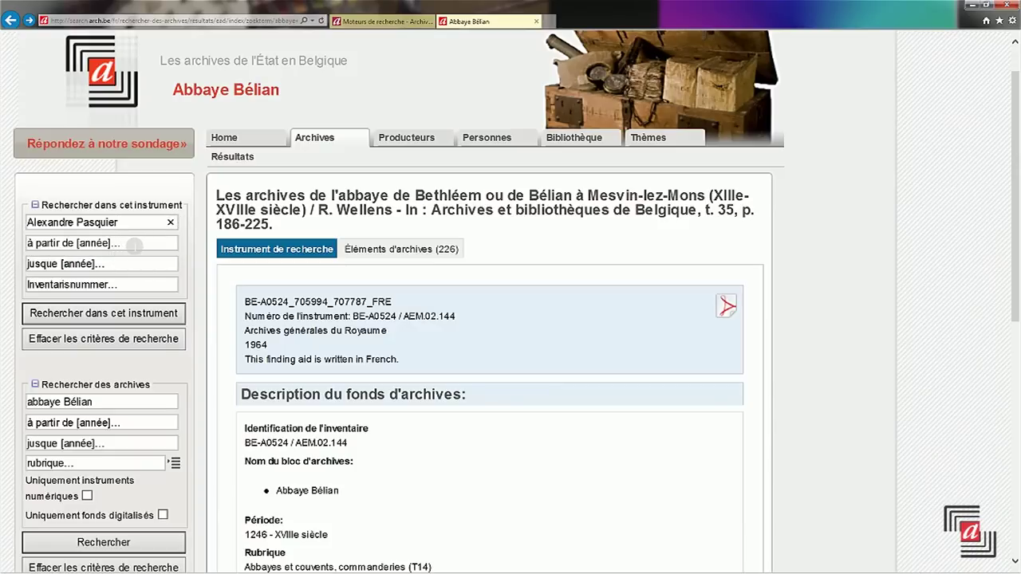
pyautogui.click(124, 313)
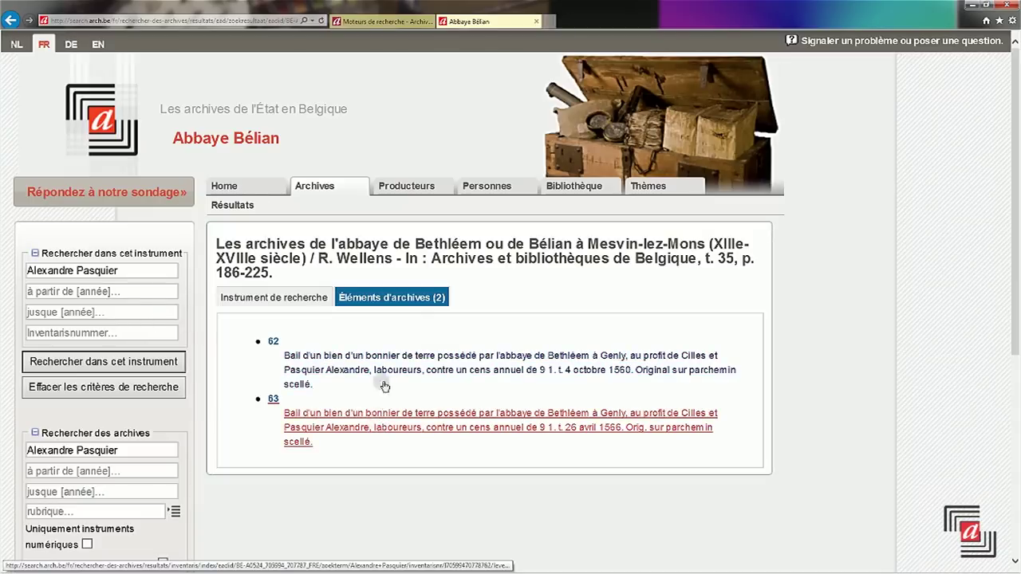
pyautogui.click(384, 301)
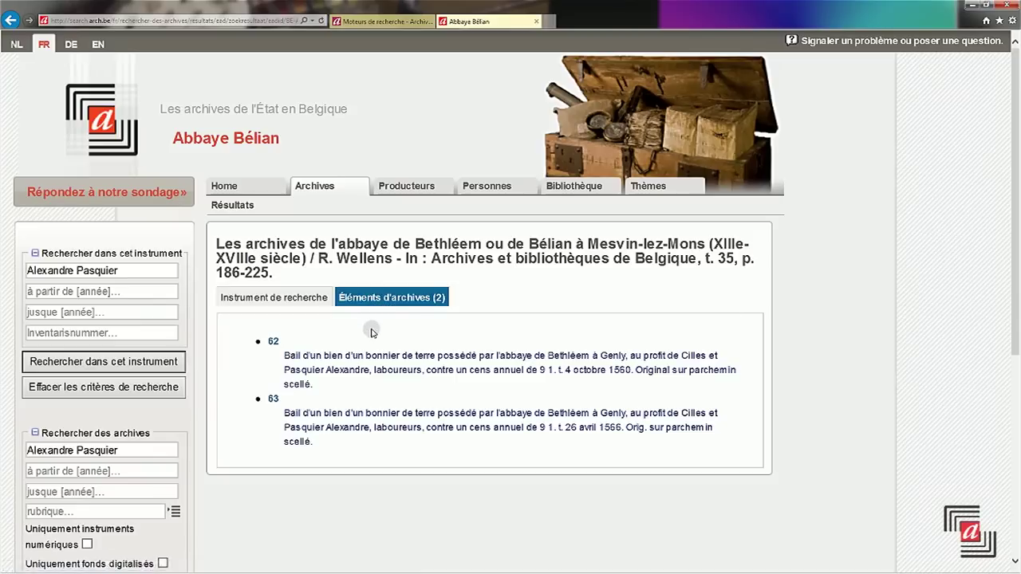
pyautogui.click(311, 303)
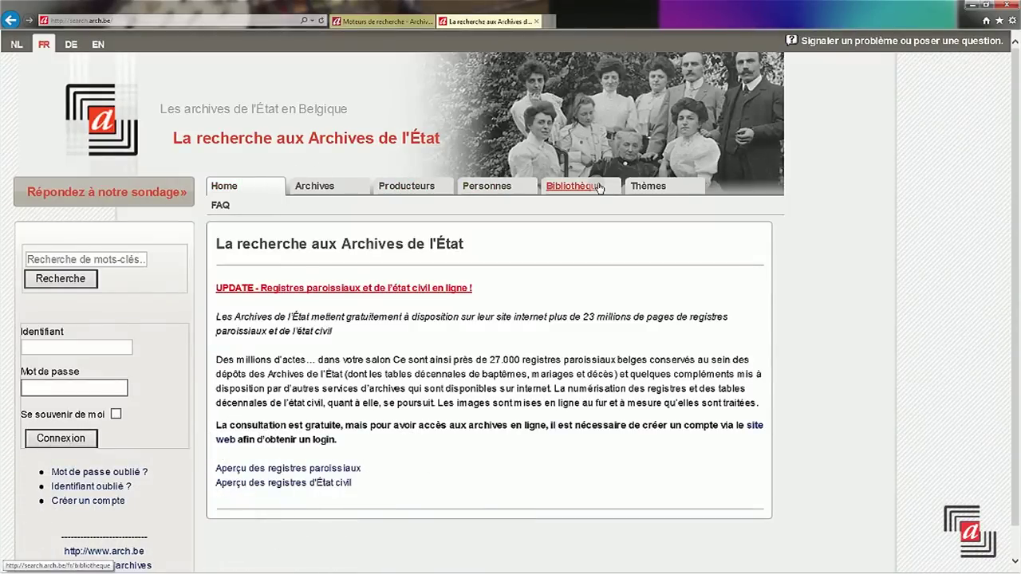
# - Open the Bibliothèque section's library catalogue search, keeping the Interne profile
pyautogui.click(597, 187)
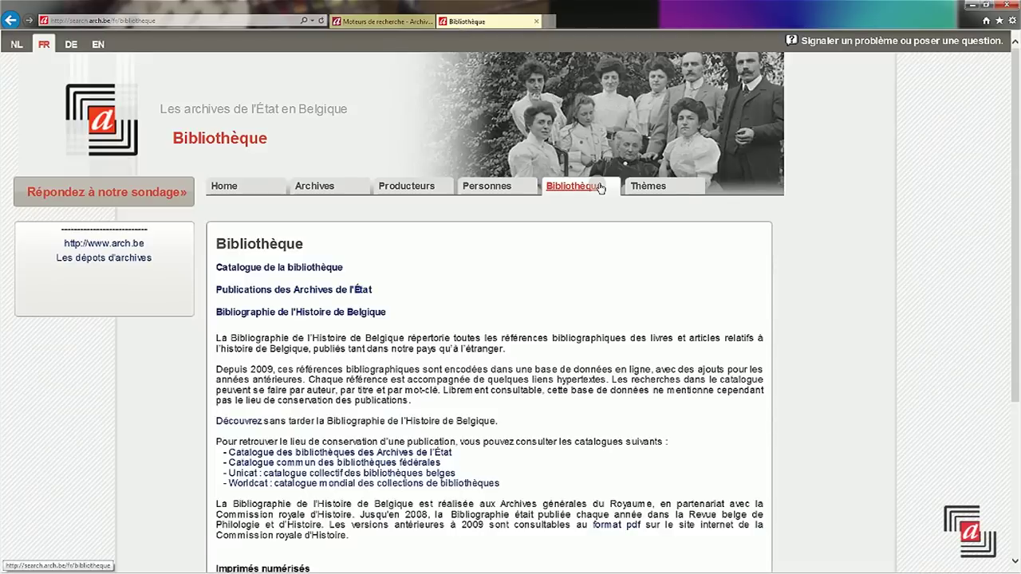
pyautogui.click(307, 268)
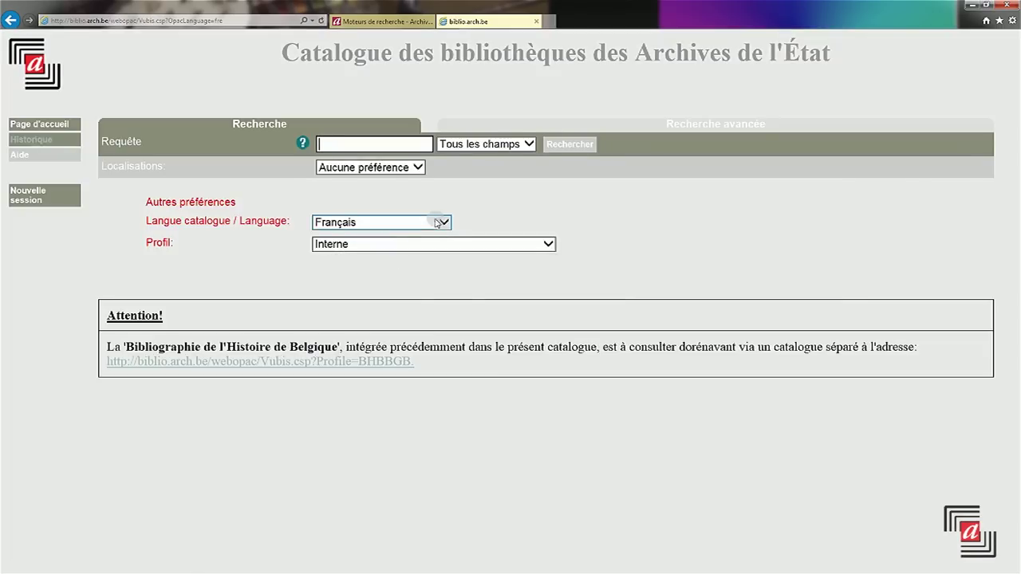
pyautogui.click(553, 245)
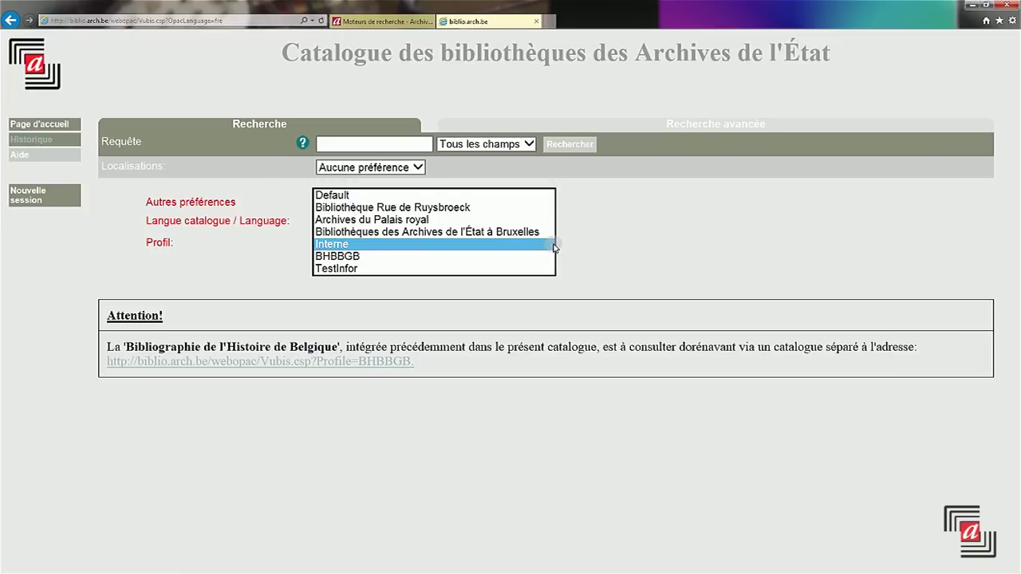
pyautogui.click(553, 245)
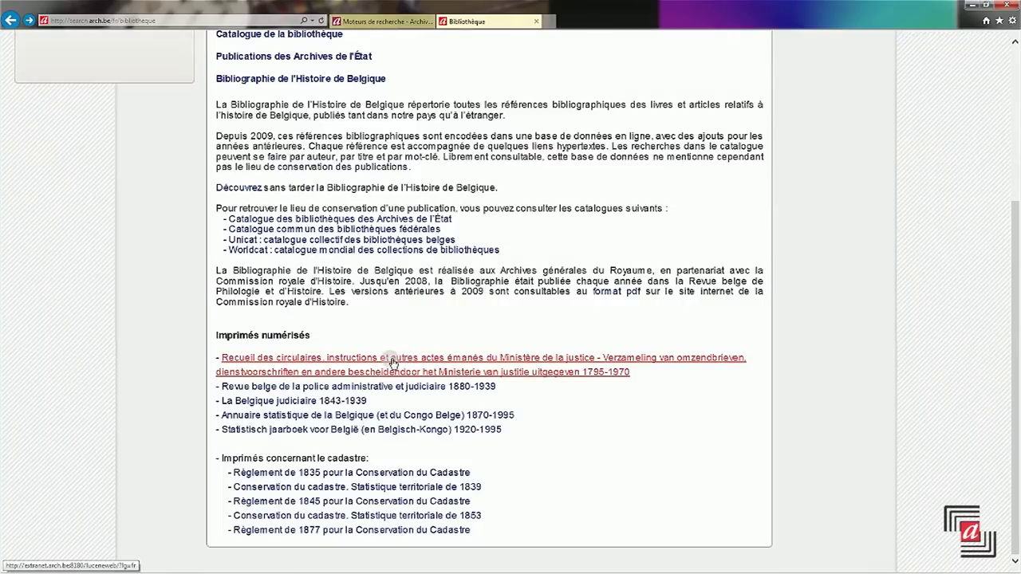
# - Run a Recueil des circulaires search, then return to the Bibliothèque page
pyautogui.click(391, 360)
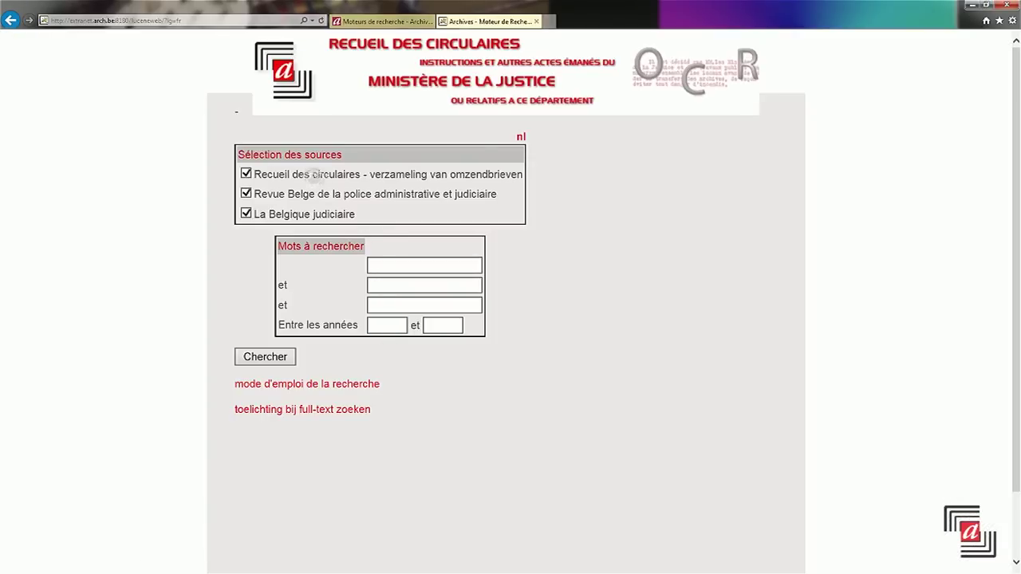
pyautogui.click(281, 356)
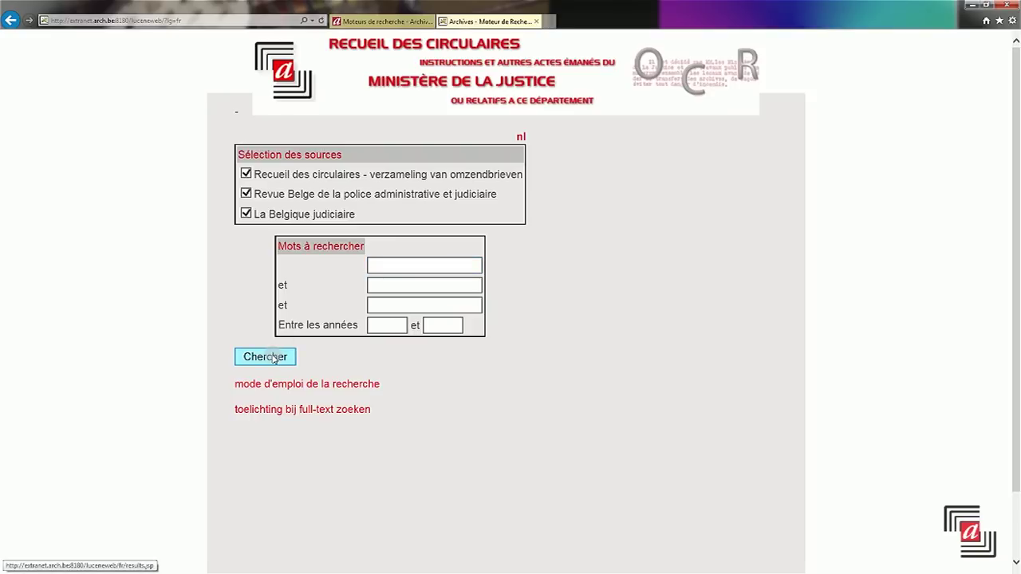
pyautogui.click(9, 20)
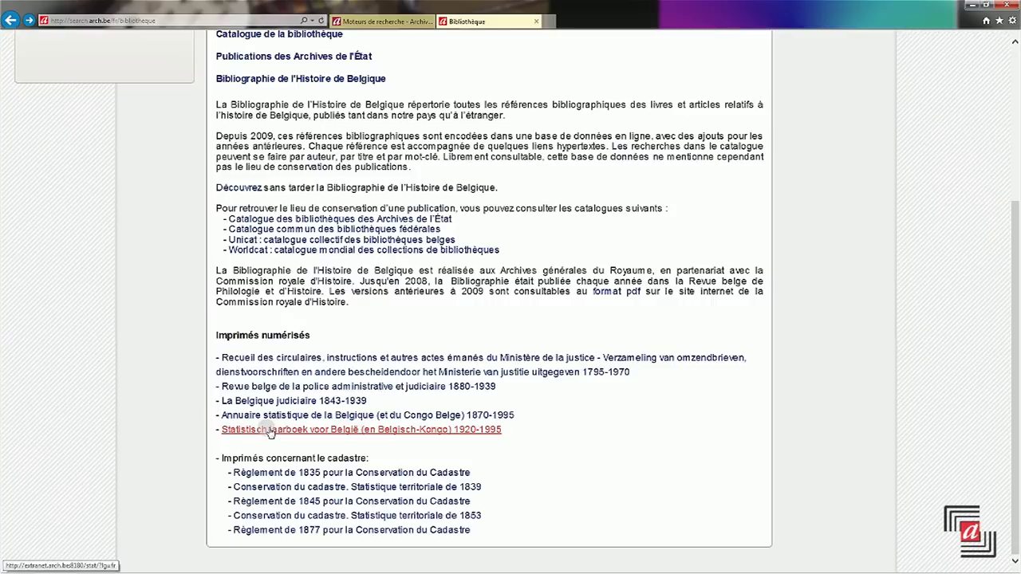
pyautogui.scroll(3, 211, 128)
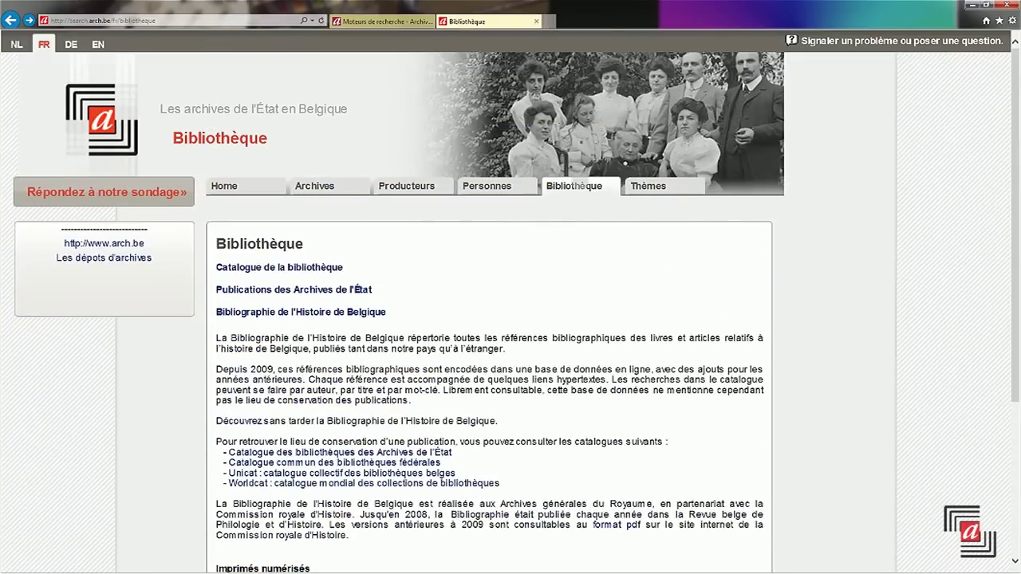
# - Browse the Thèmes section's Guides and Jalon de recherche lists, then return home
pyautogui.click(645, 188)
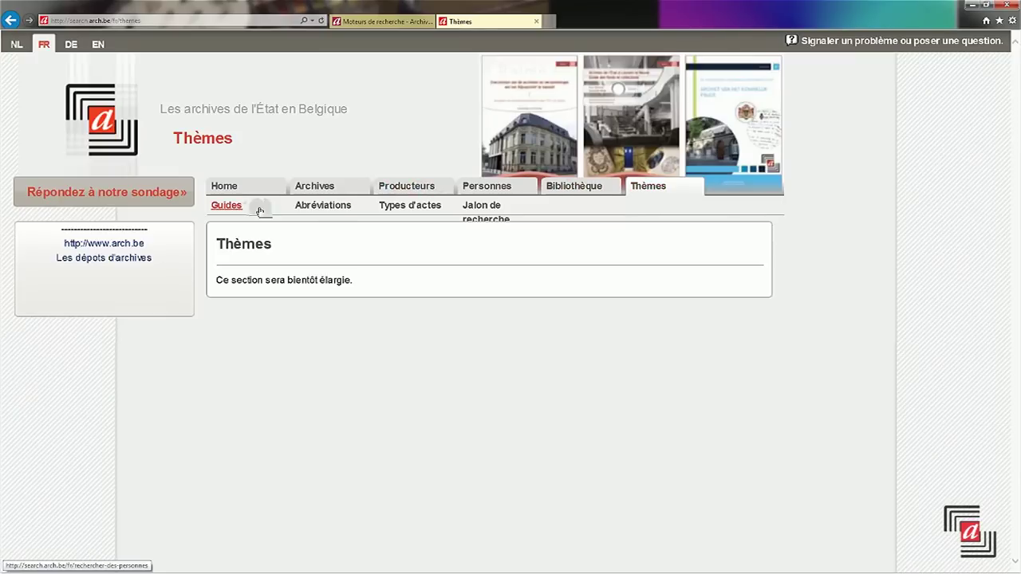
pyautogui.click(227, 206)
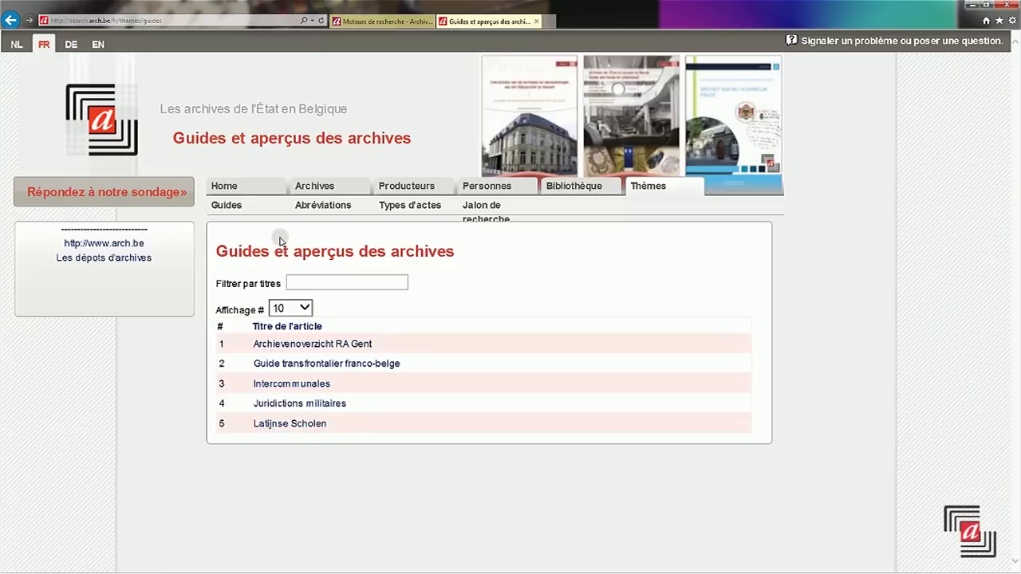
pyautogui.click(482, 206)
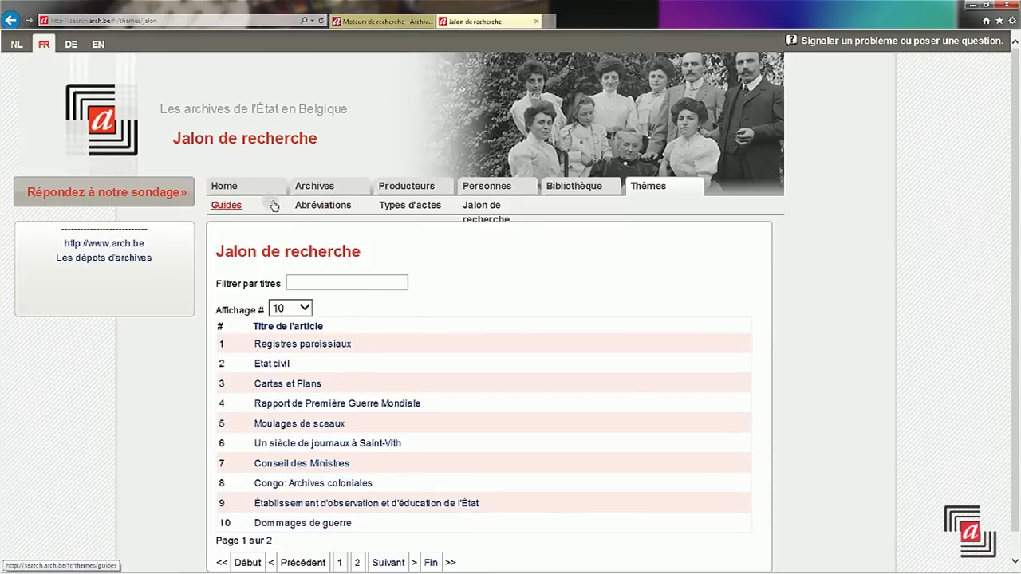
pyautogui.click(250, 191)
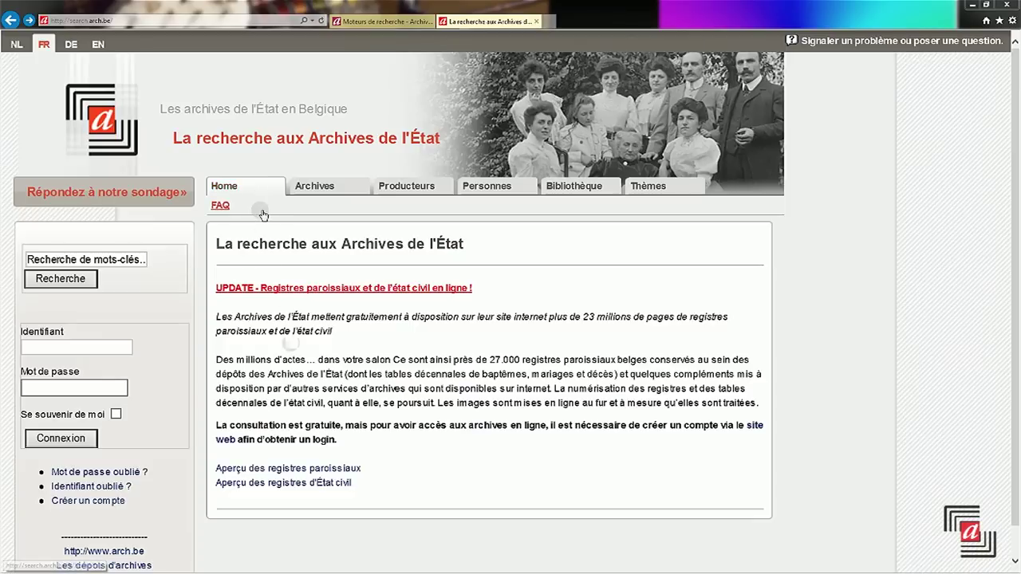
# - Glance at the civil registry overview, then open the Liège and Verviers parish register finding aid (1559–1800)
pyautogui.click(312, 484)
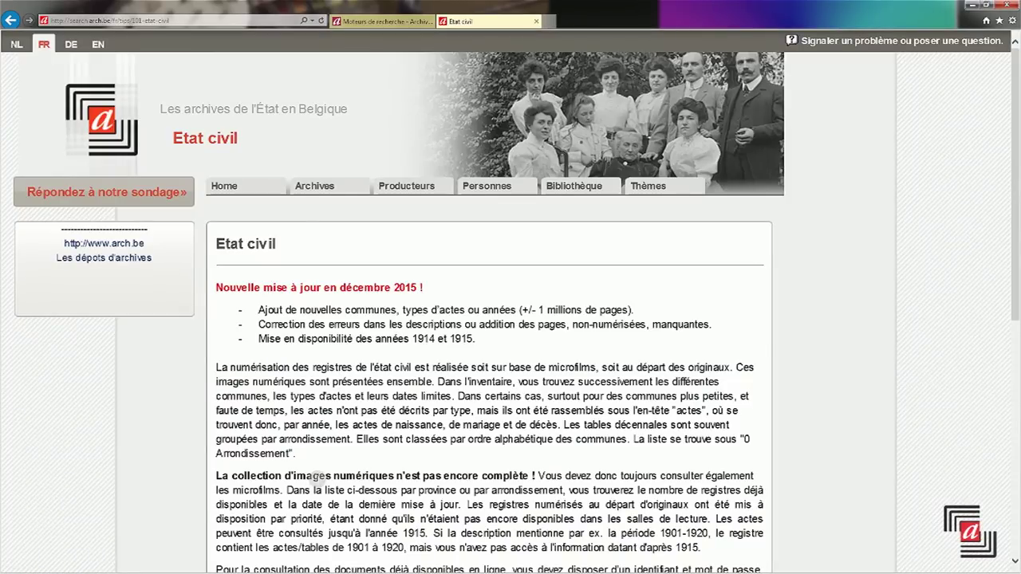
pyautogui.click(266, 186)
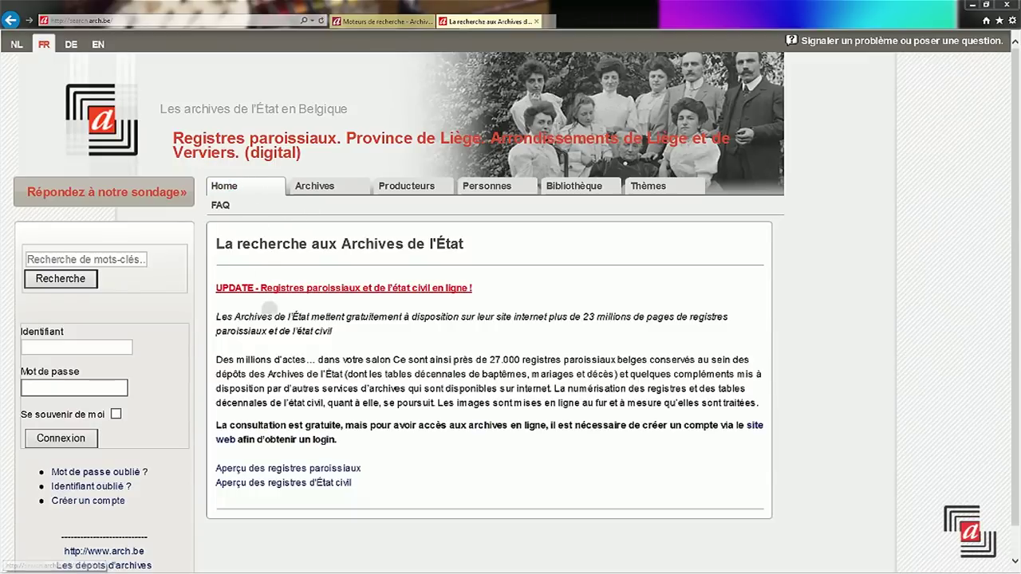
pyautogui.click(284, 474)
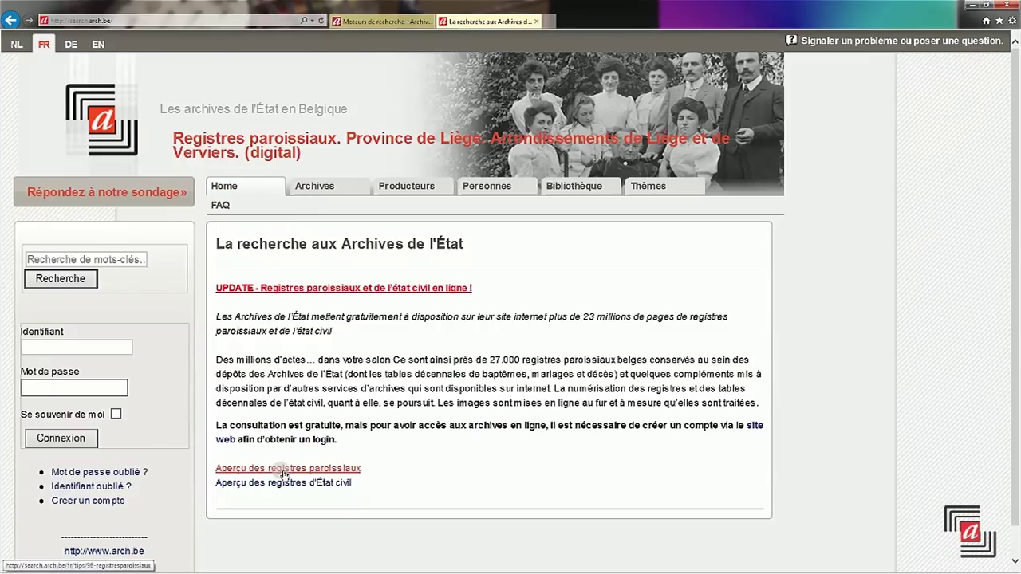
pyautogui.scroll(-3, 283, 471)
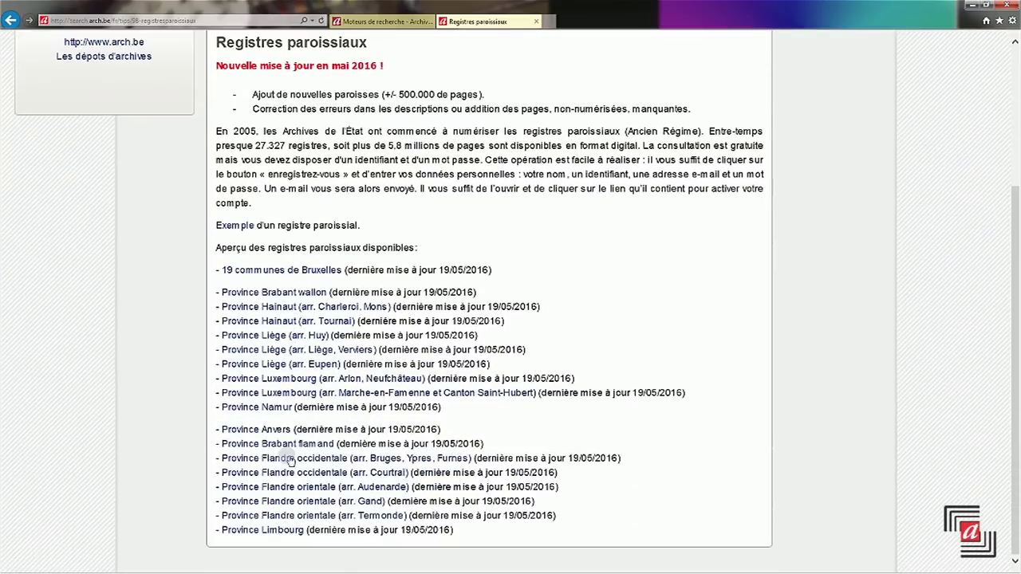
pyautogui.click(291, 351)
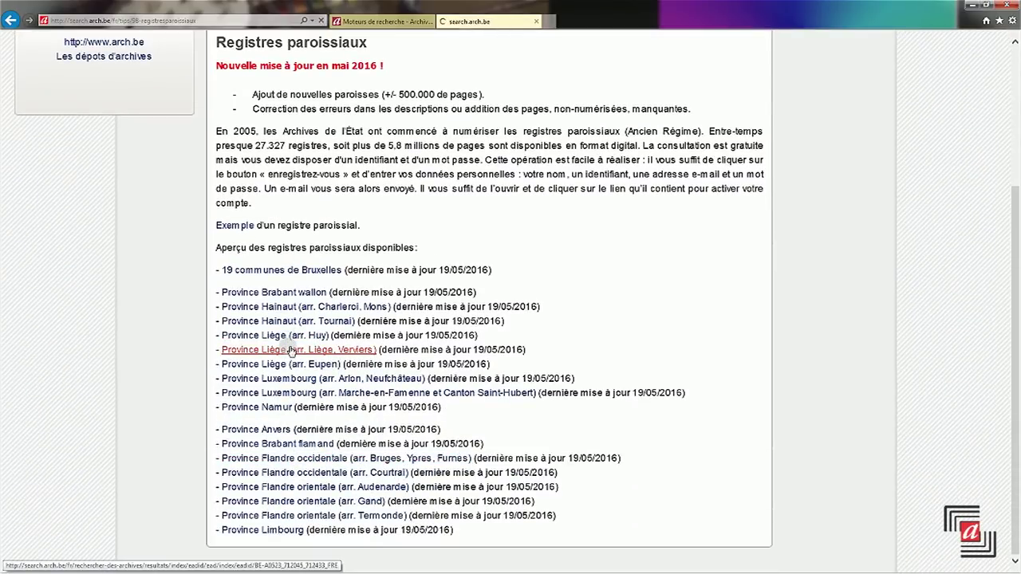
pyautogui.scroll(-3, 288, 352)
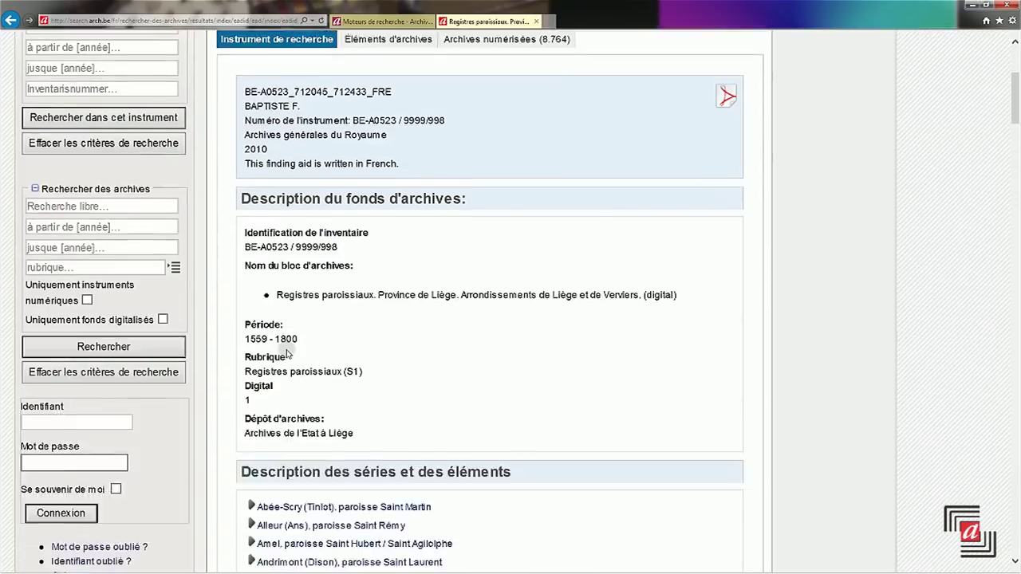
# - Expand Neufchâteau [Aubin] baptism records and show the 184 scans of the 31/01/1757–15/05/1787 register
pyautogui.scroll(-3, 288, 356)
pyautogui.scroll(-1, 297, 339)
pyautogui.scroll(-20, 302, 345)
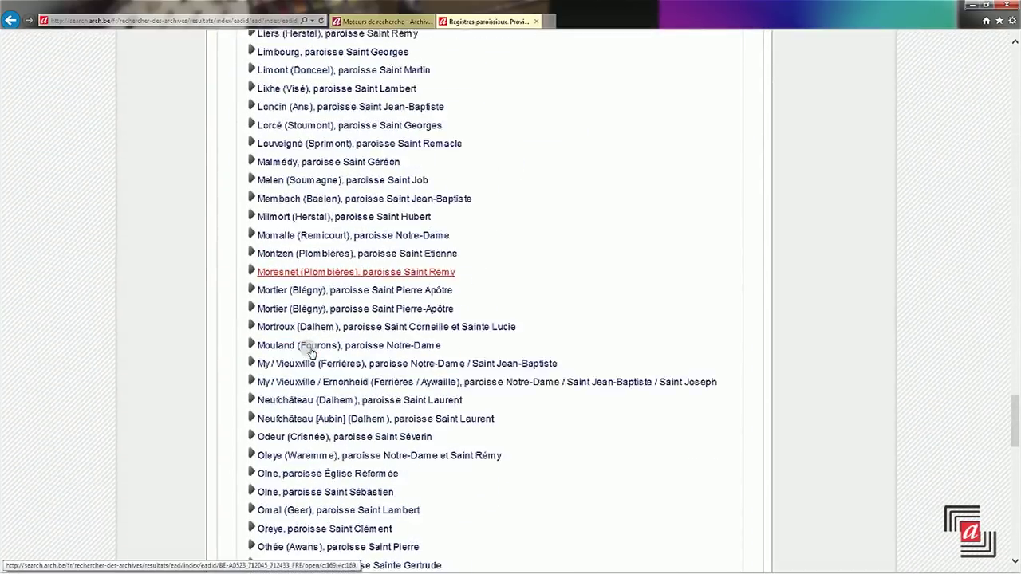
pyautogui.scroll(-1, 311, 353)
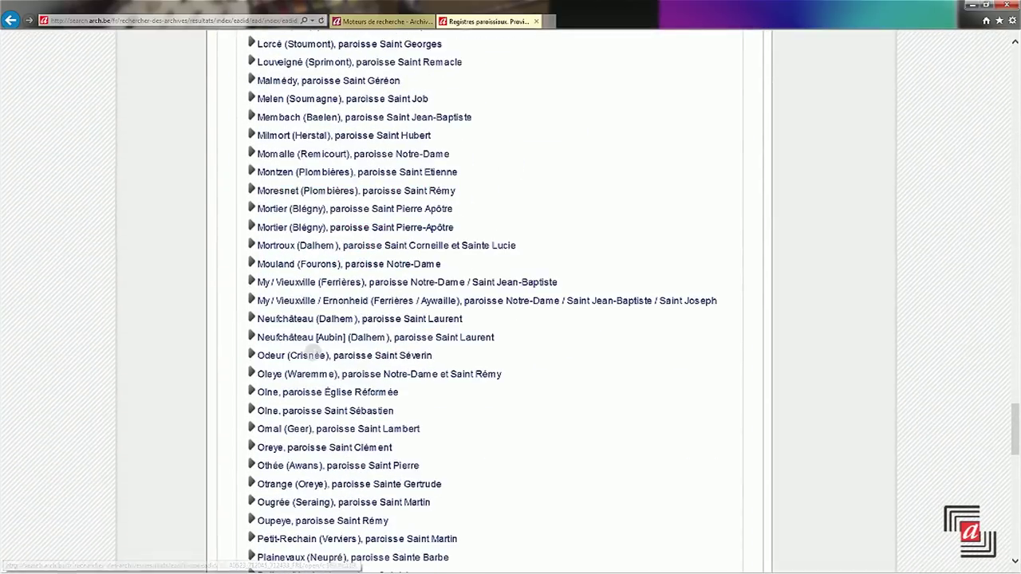
pyautogui.click(313, 338)
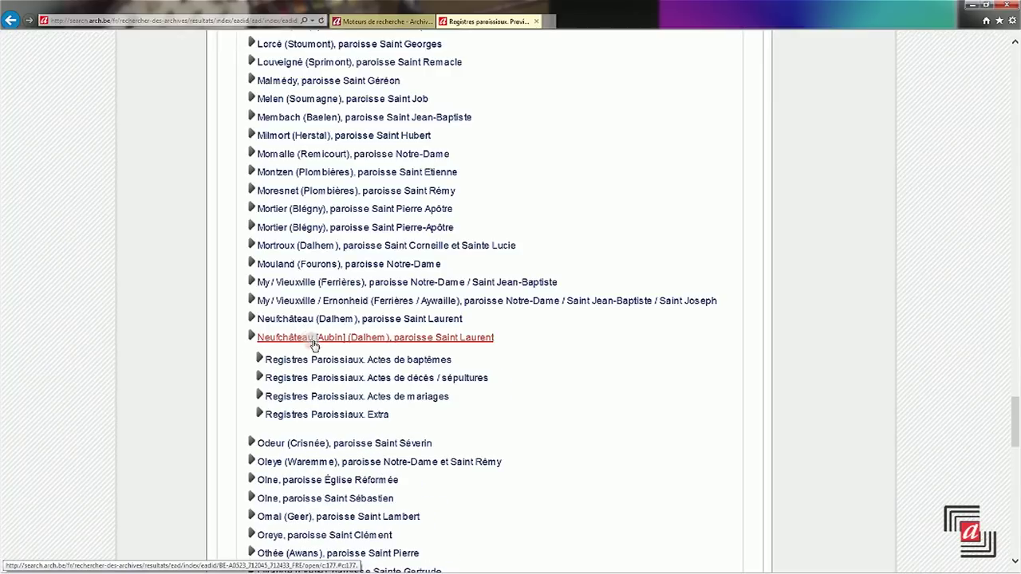
pyautogui.click(317, 360)
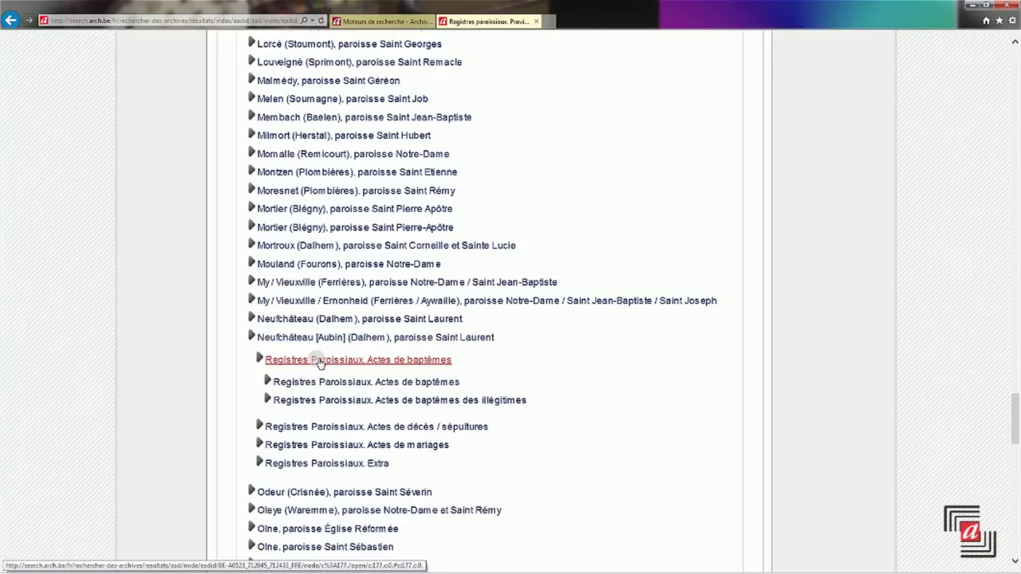
pyautogui.click(329, 382)
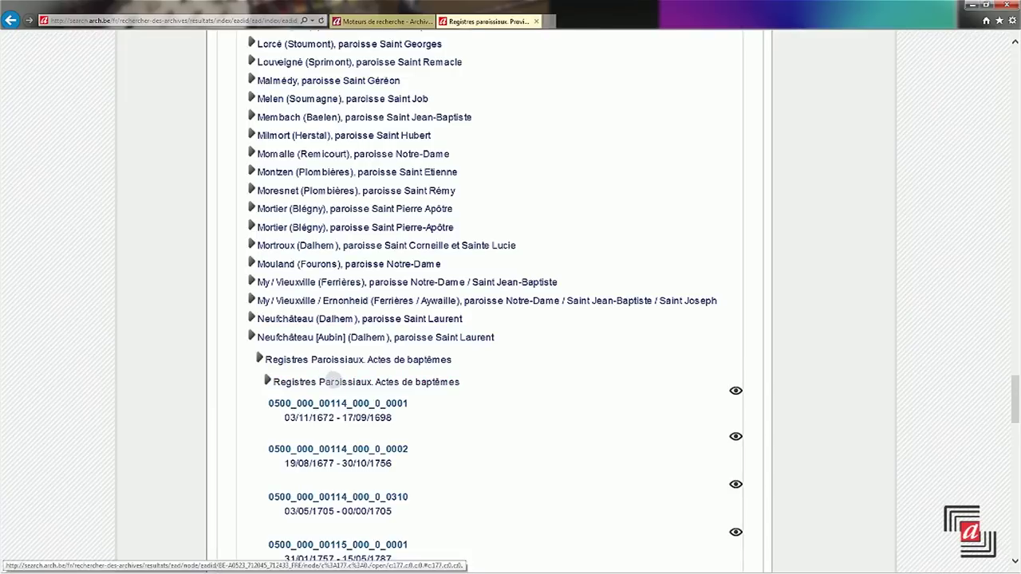
pyautogui.scroll(-2, 334, 379)
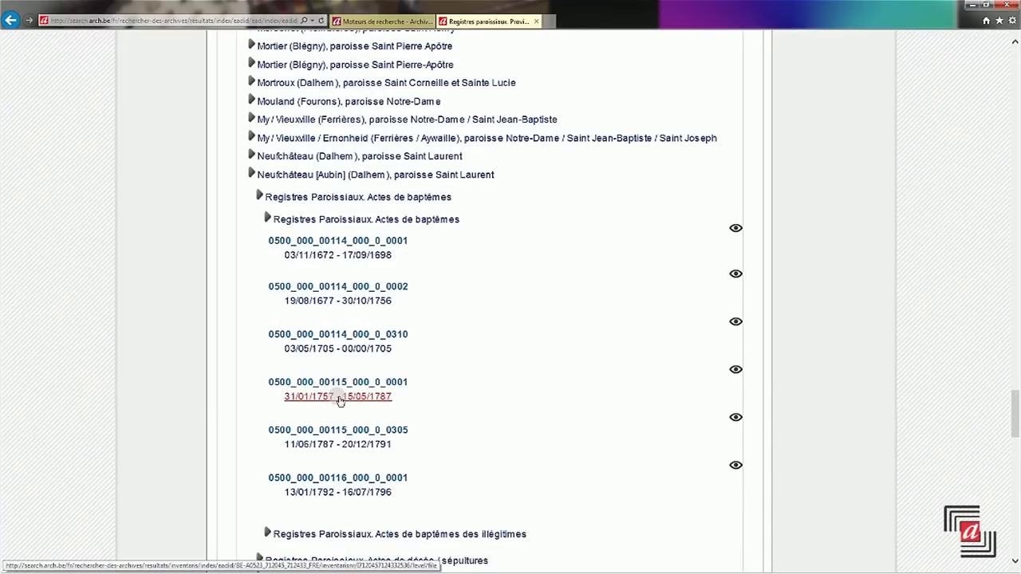
pyautogui.click(339, 397)
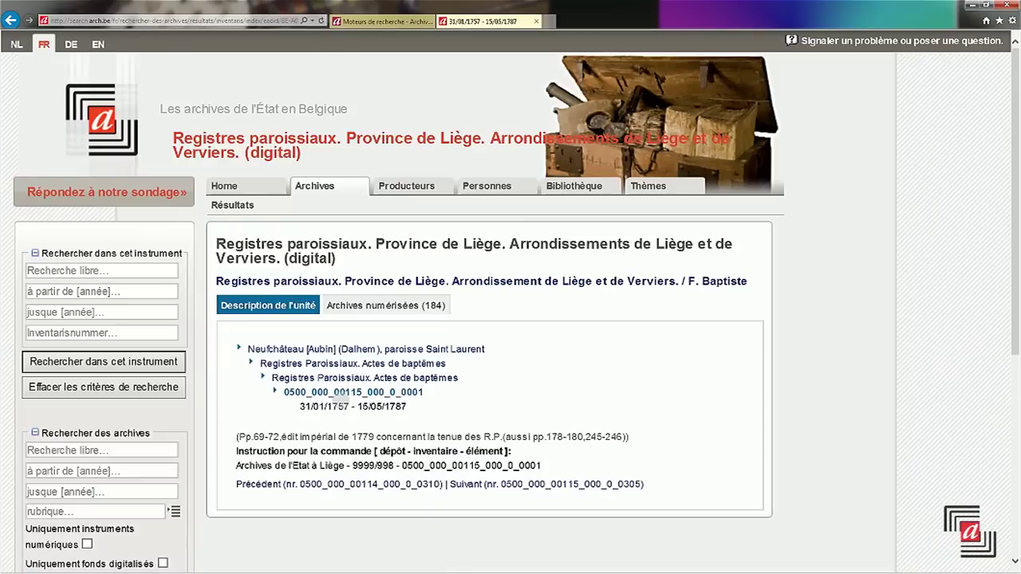
pyautogui.click(399, 309)
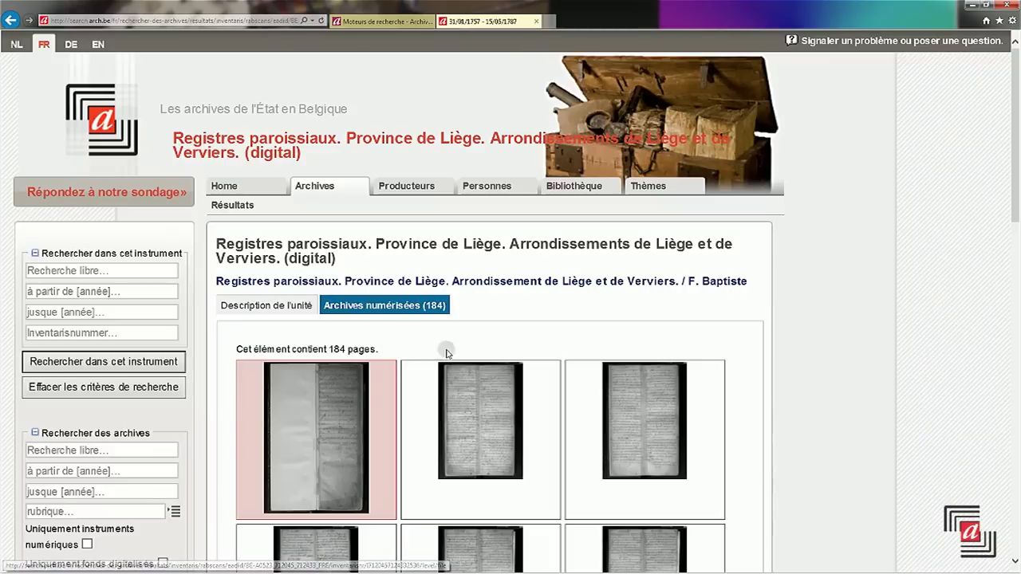
# - Open the first scan in the viewer, raise its brightness, and zoom out to 25%
pyautogui.click(343, 456)
pyautogui.moveTo(913, 271); pyautogui.dragTo(918, 271)
pyautogui.click(453, 522)
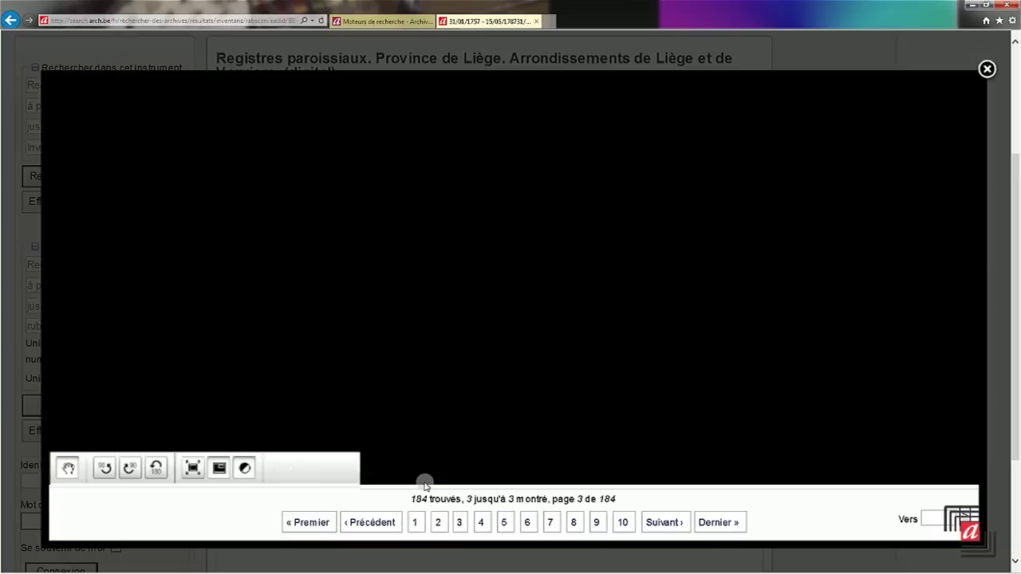
pyautogui.moveTo(425, 468); pyautogui.dragTo(409, 470)
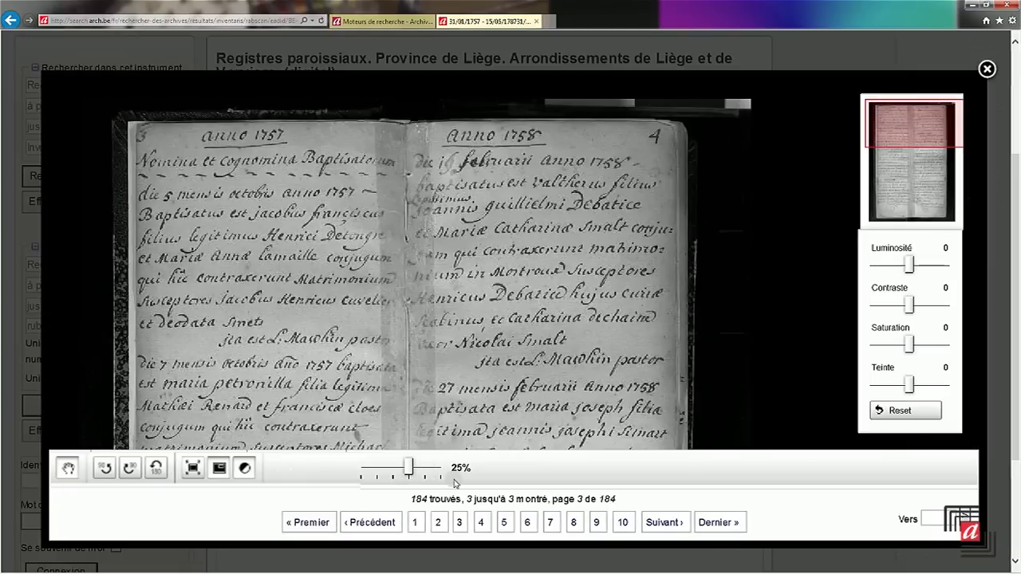
# - Leaf through pages 10, 15, 20, 25 and 30, then pan to the 1780 baptism entry
pyautogui.click(627, 523)
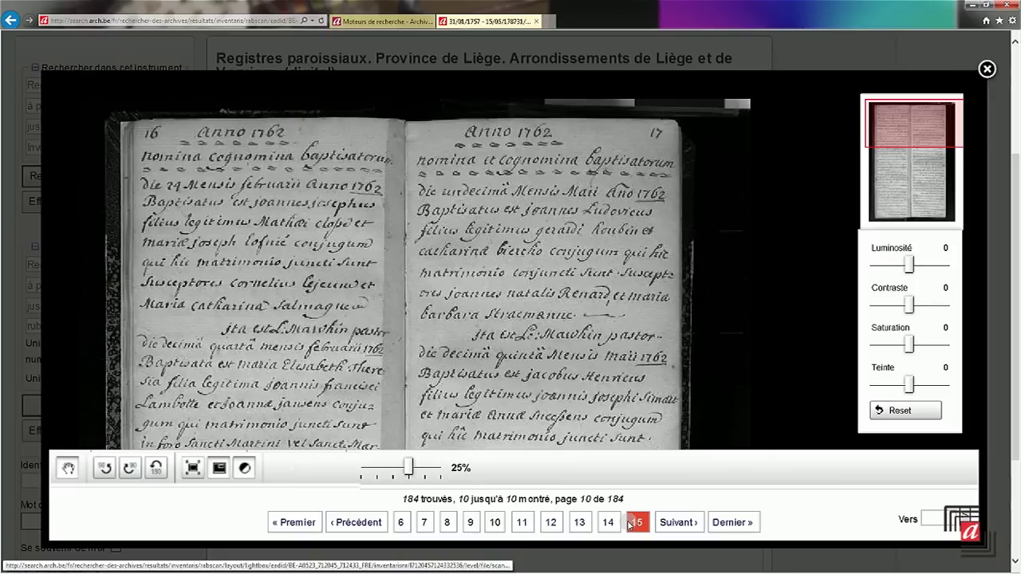
pyautogui.click(635, 523)
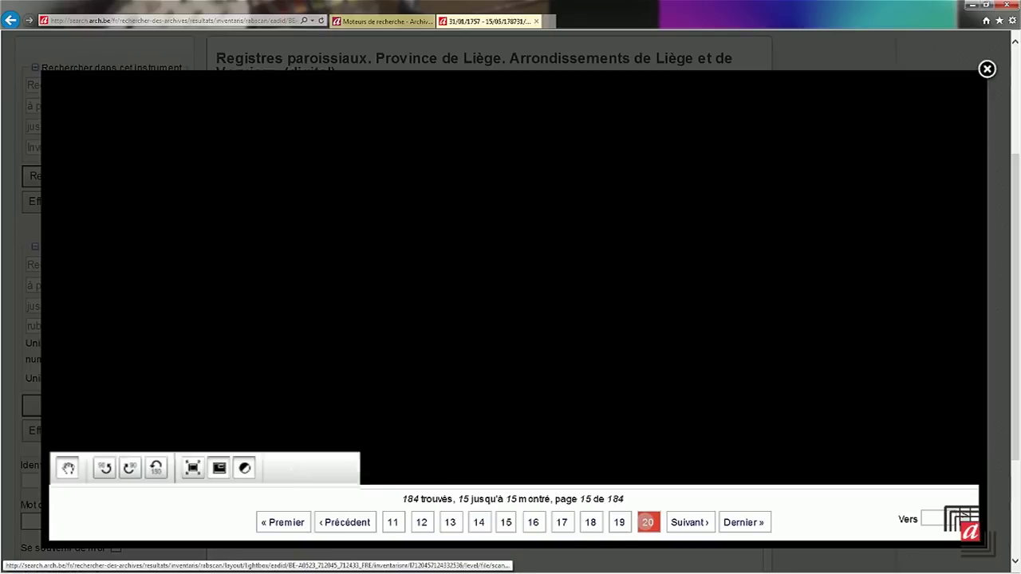
pyautogui.click(646, 523)
pyautogui.click(646, 523)
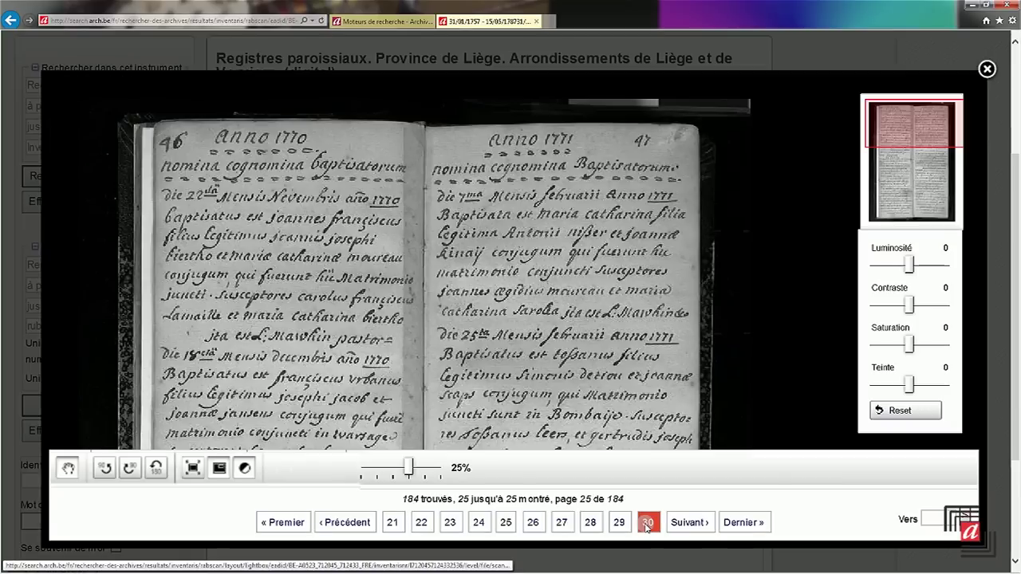
pyautogui.click(647, 523)
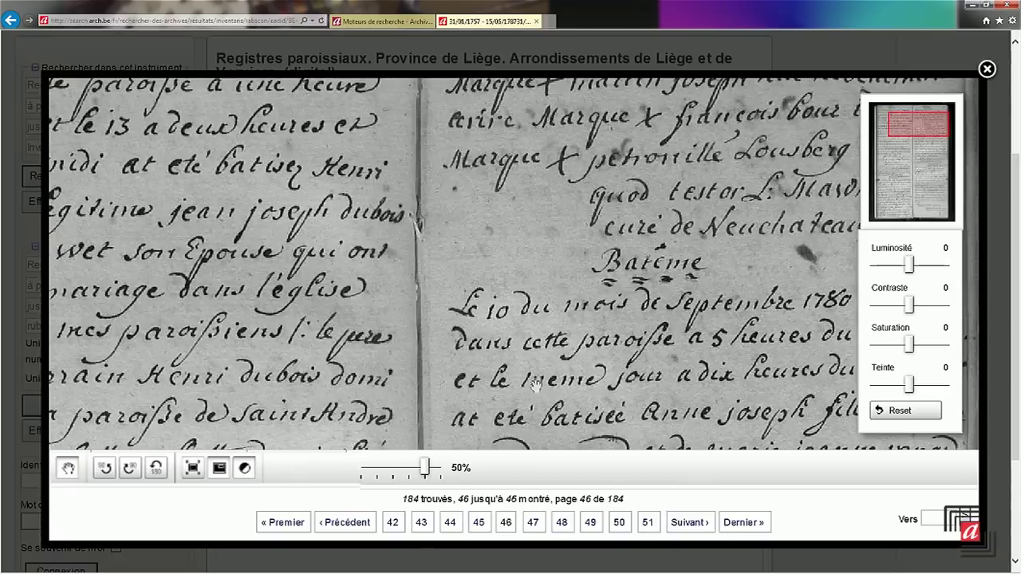
pyautogui.moveTo(534, 384); pyautogui.dragTo(415, 400)
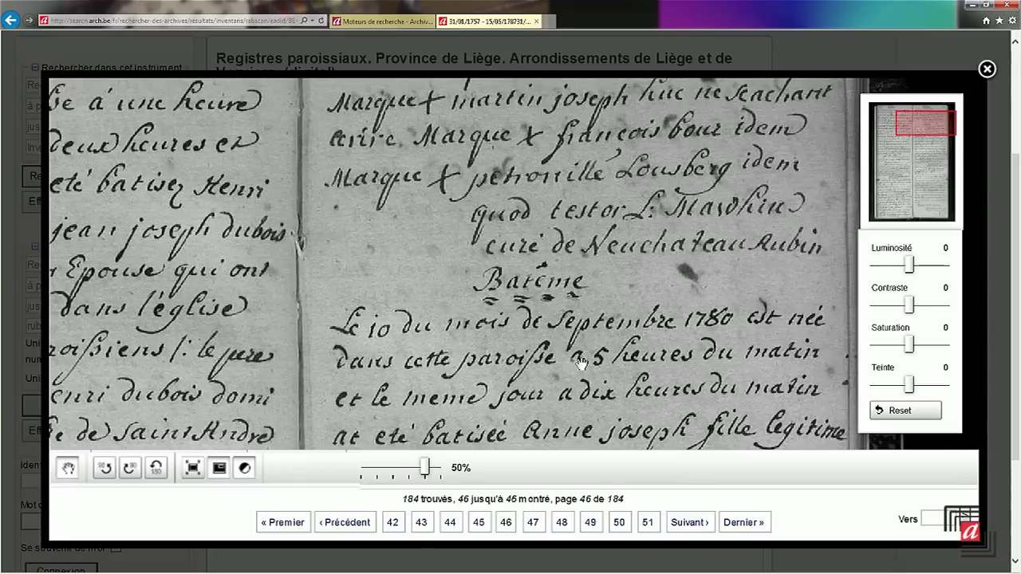